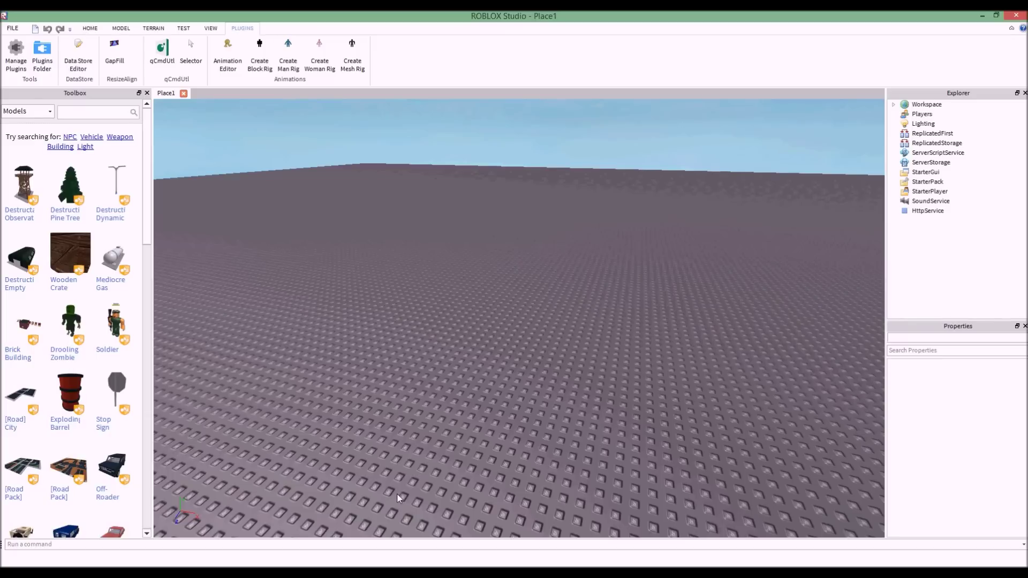
drag(277, 115, 431, 197)
click(91, 28)
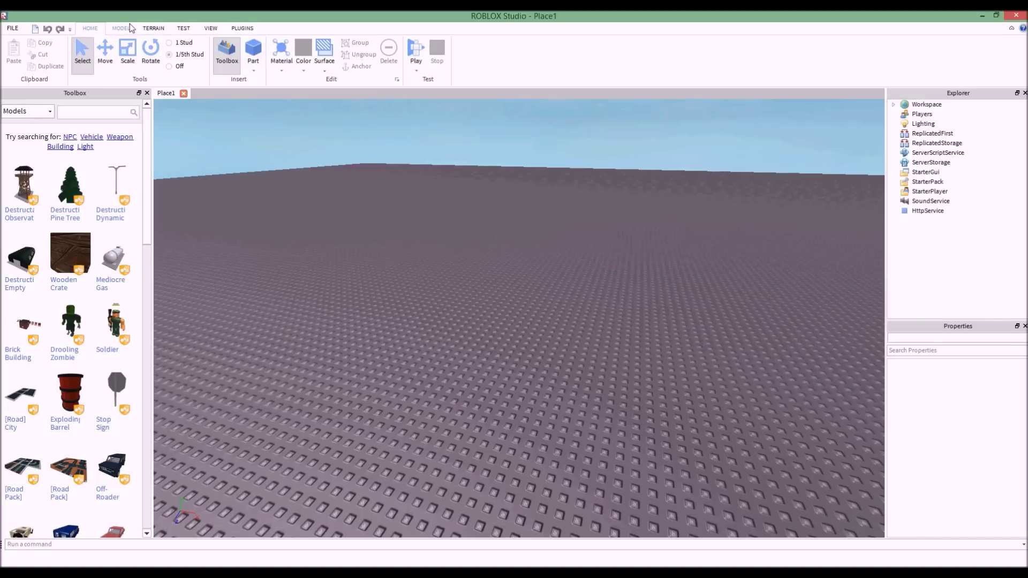
click(243, 28)
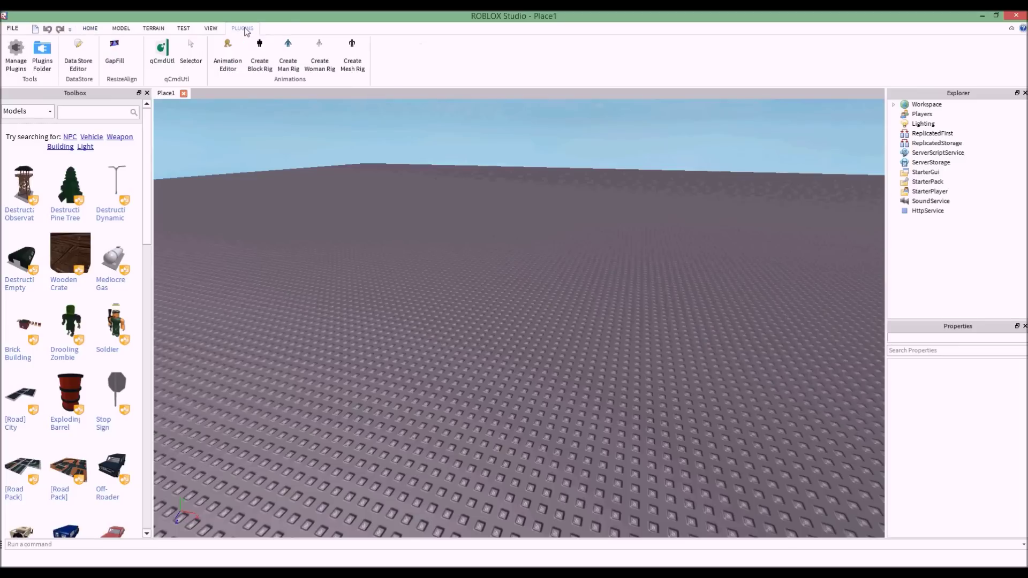
Browse the online plugin library through plugin management and sort its plugins by Bestselling
click(16, 51)
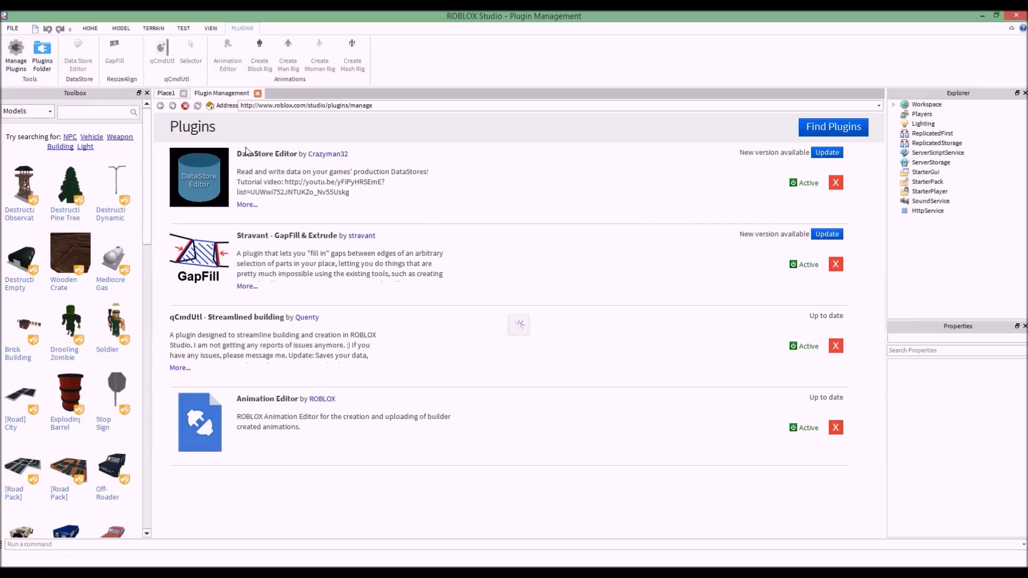
click(826, 127)
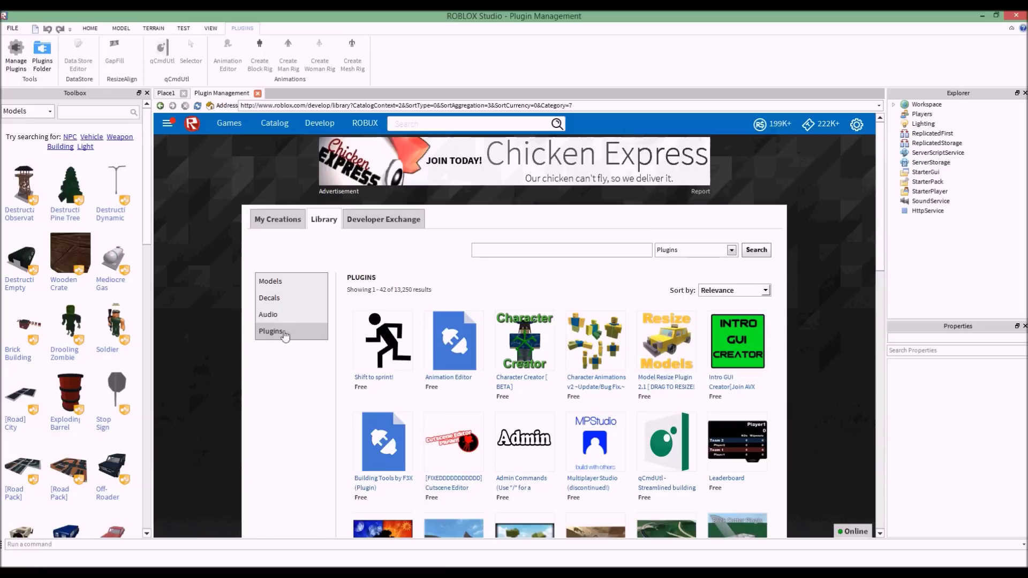
mouse_move(430, 345)
click(723, 292)
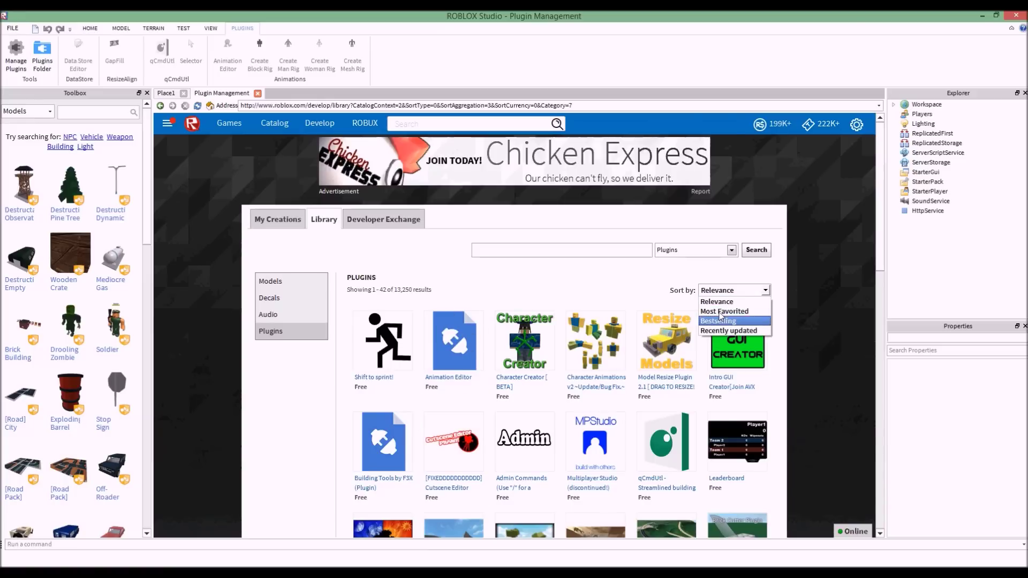
click(721, 320)
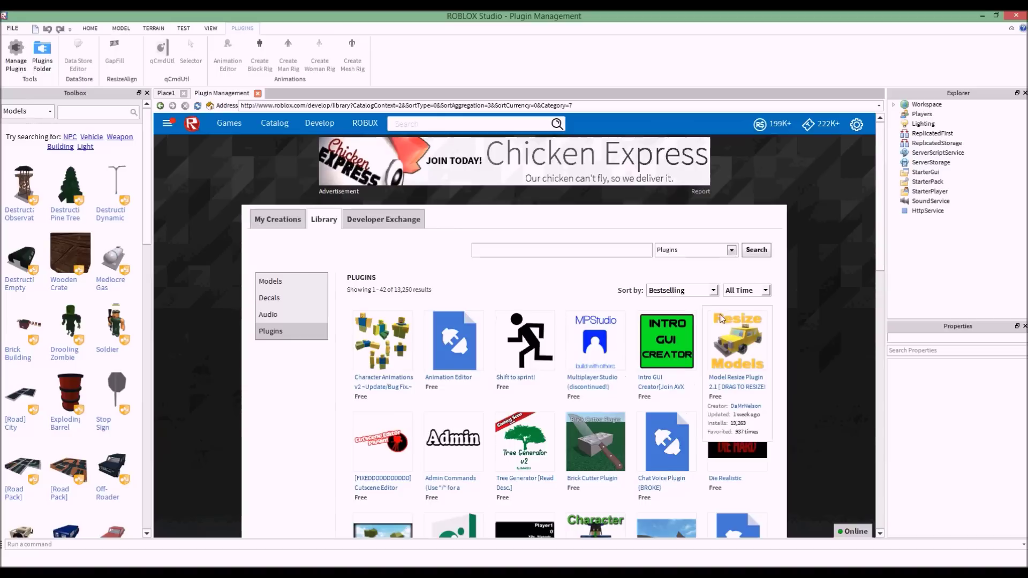
View the Animation Editor plugin's page in the library, and close plugin management to return to the place
click(464, 352)
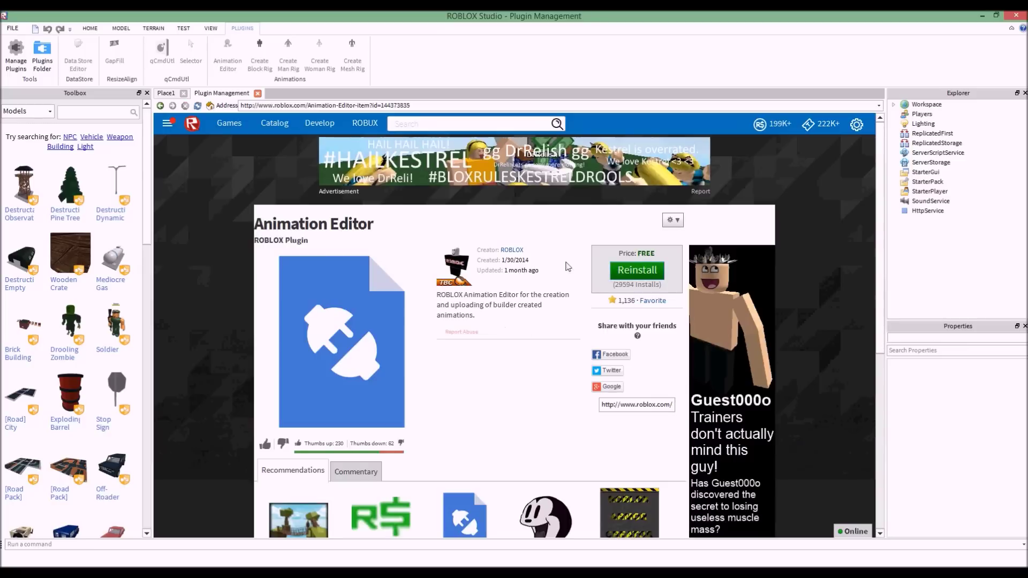
double_click(522, 250)
click(489, 250)
click(258, 93)
drag(246, 124, 540, 301)
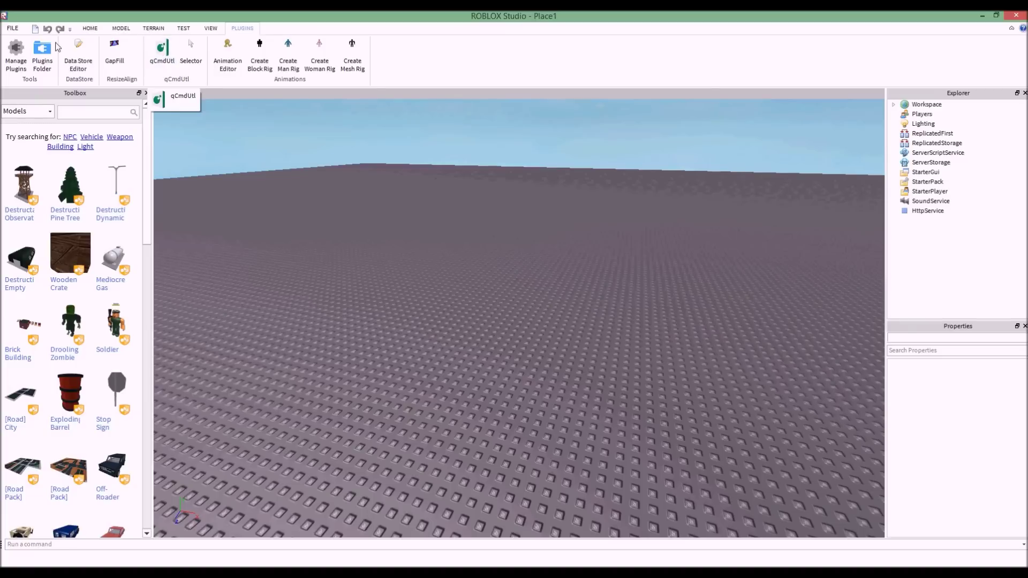
click(163, 56)
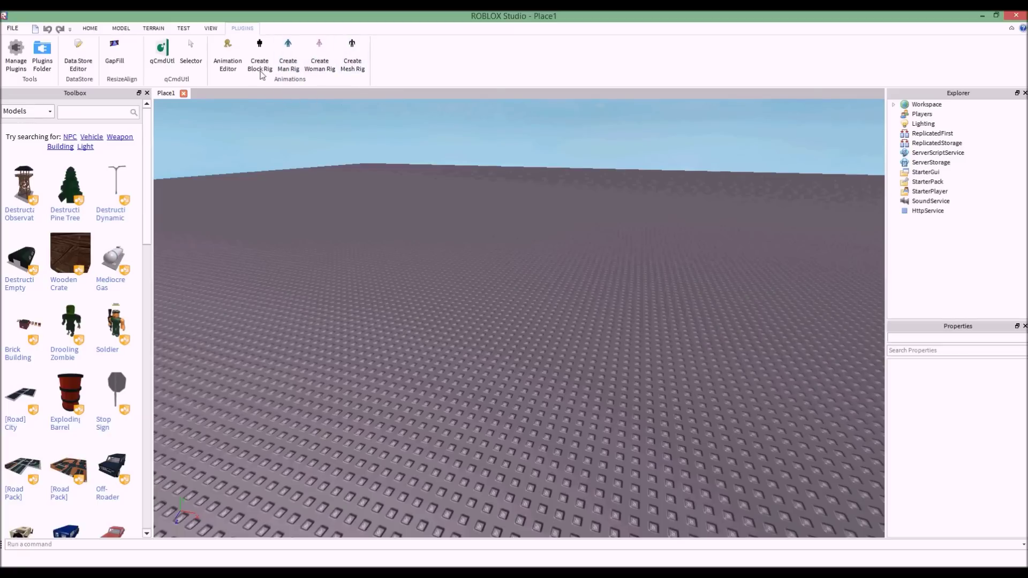
Try out a mesh rig and a woman rig in turn, viewing the dummies from the front
click(353, 55)
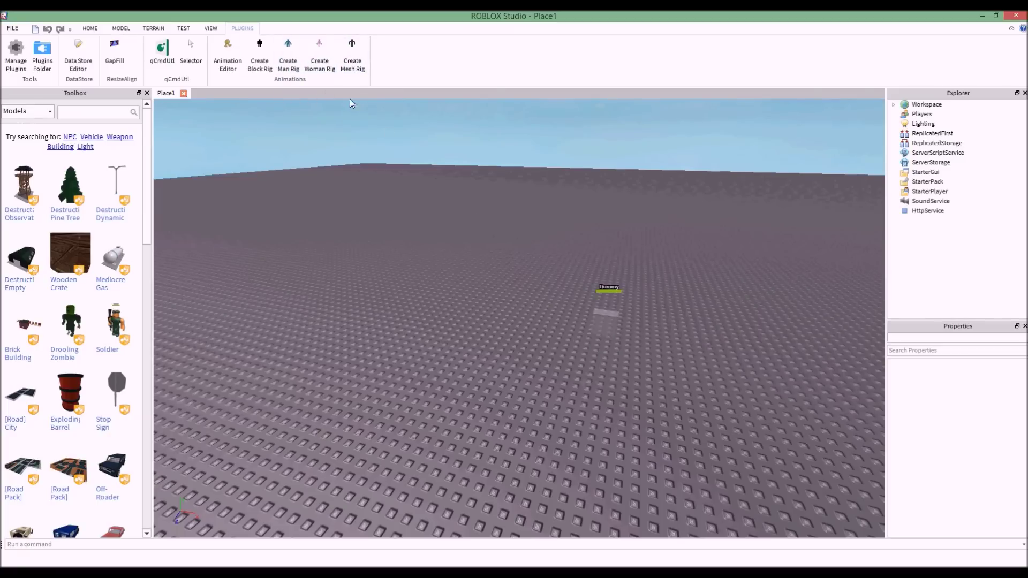
key(f)
click(582, 253)
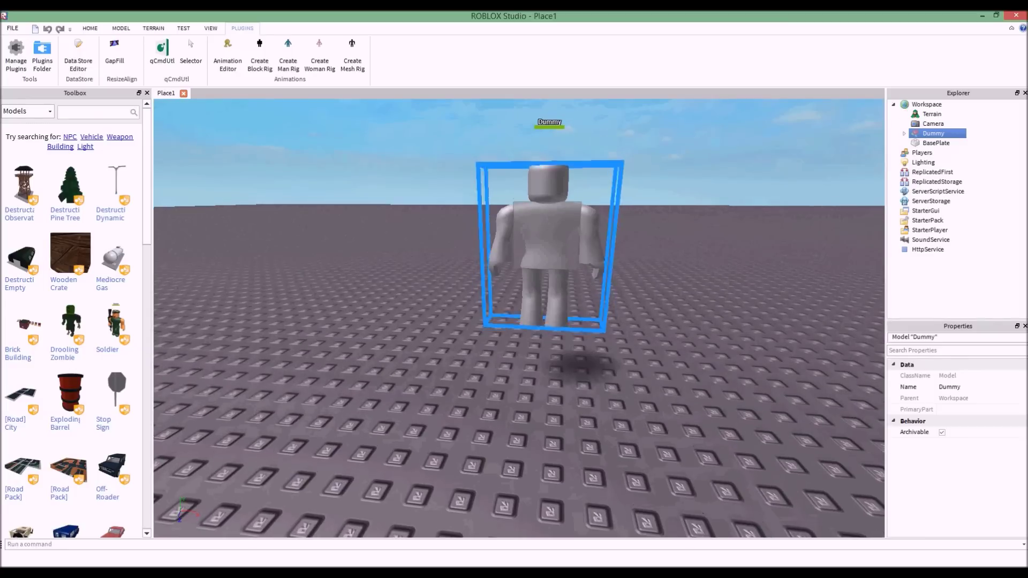
click(545, 367)
mouse_move(545, 368)
right_down()
mouse_move(553, 351)
mouse_move(541, 352)
right_up()
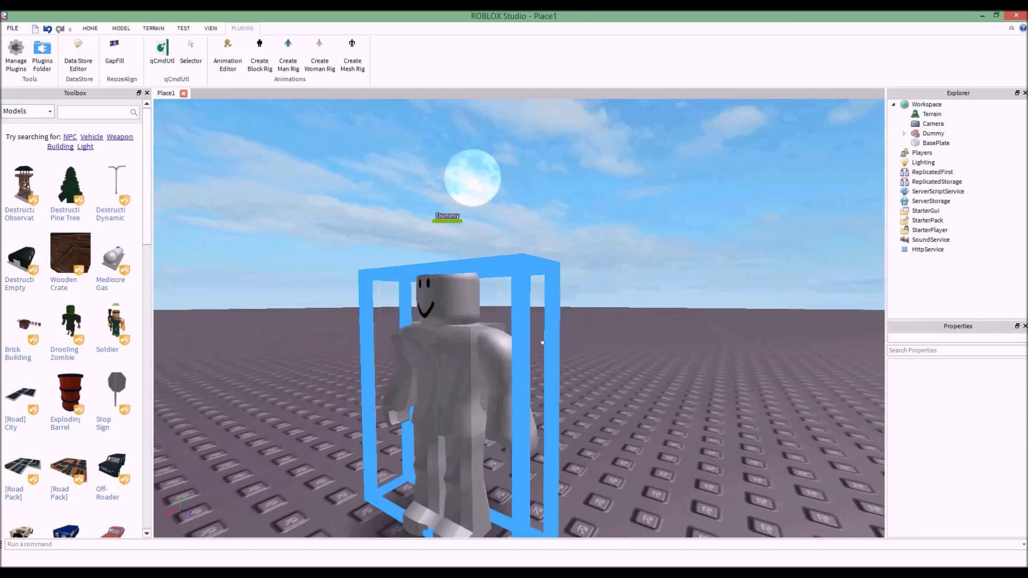
scroll(541, 352, up, 2)
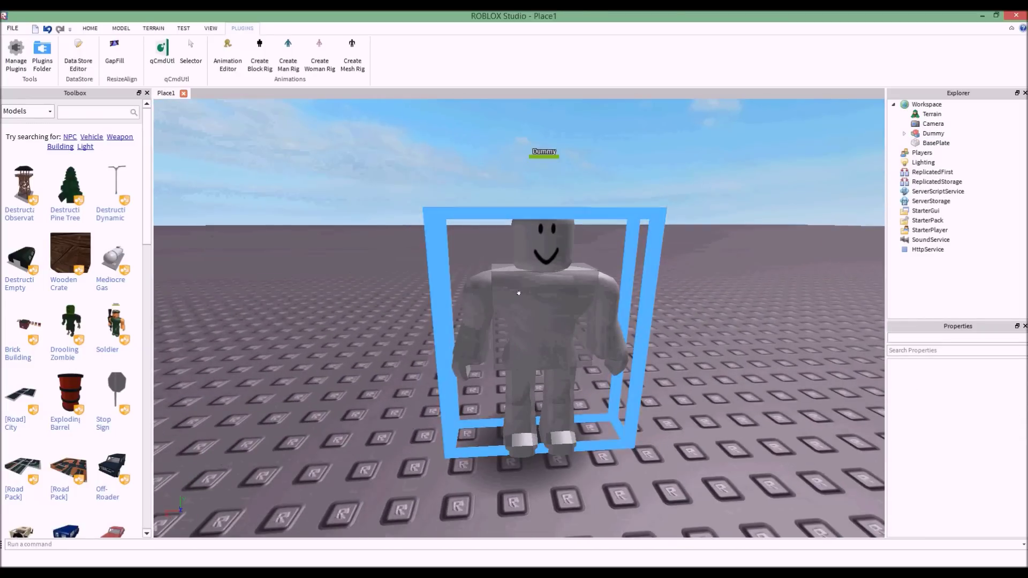
click(541, 352)
click(465, 200)
click(541, 300)
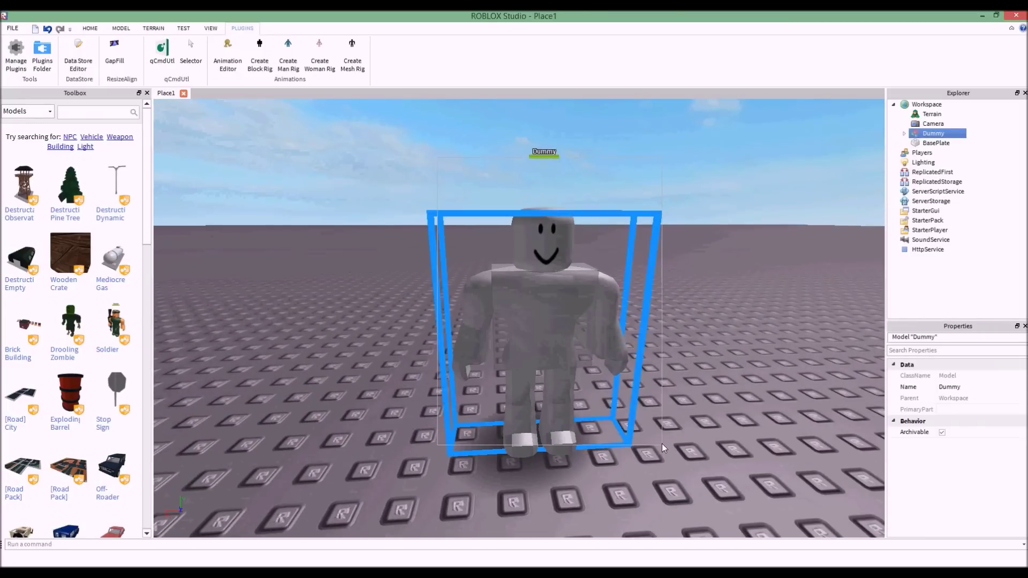
click(320, 54)
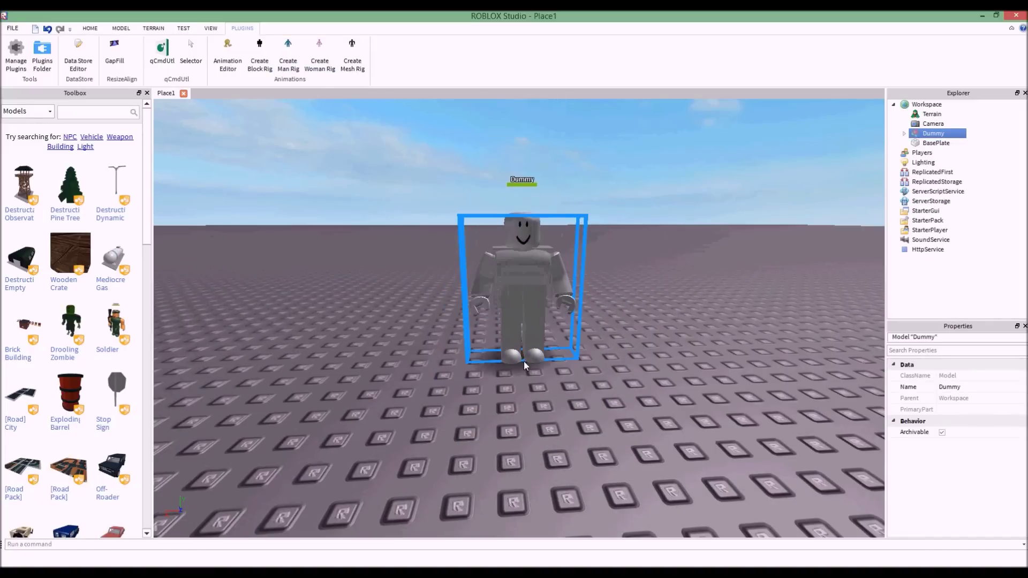
Create a block rig dummy on the baseplate and view it from behind and from the front
click(260, 53)
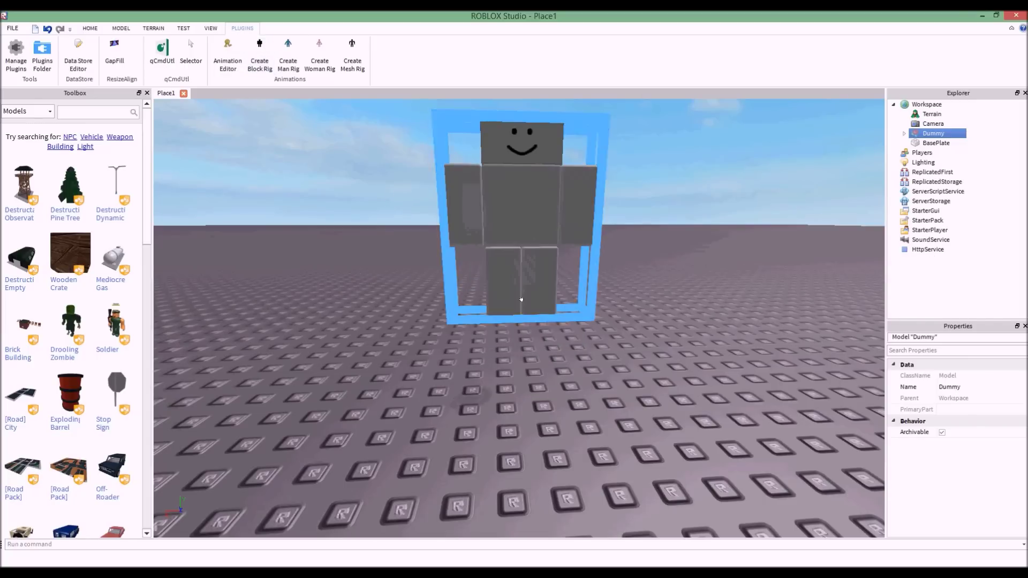
click(514, 412)
right_drag(513, 412, 513, 411)
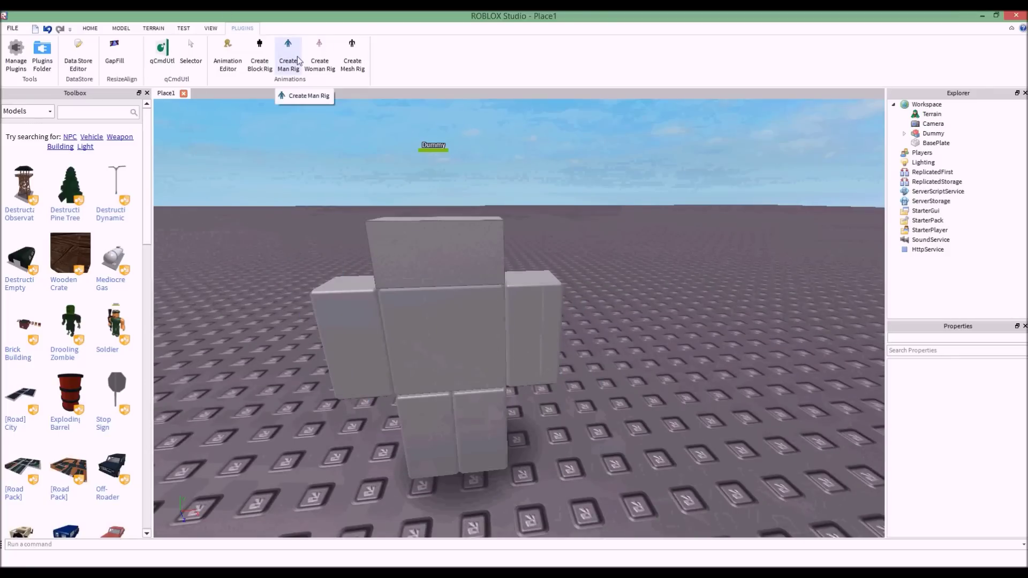
scroll(630, 202, up, 5)
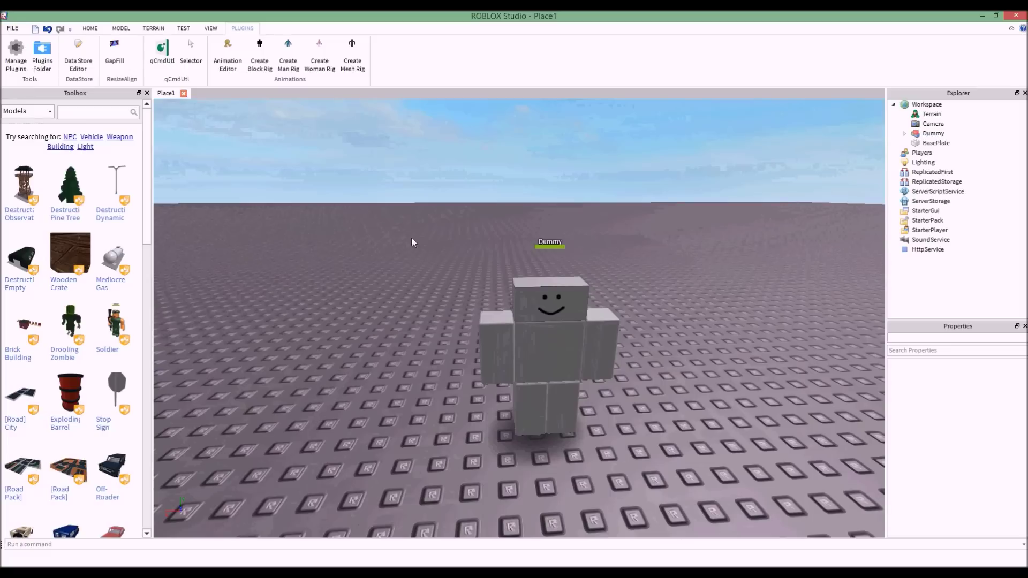
Start the Animation Editor on the block dummy with HumanoidRootPart as the base of the object to animate
click(228, 58)
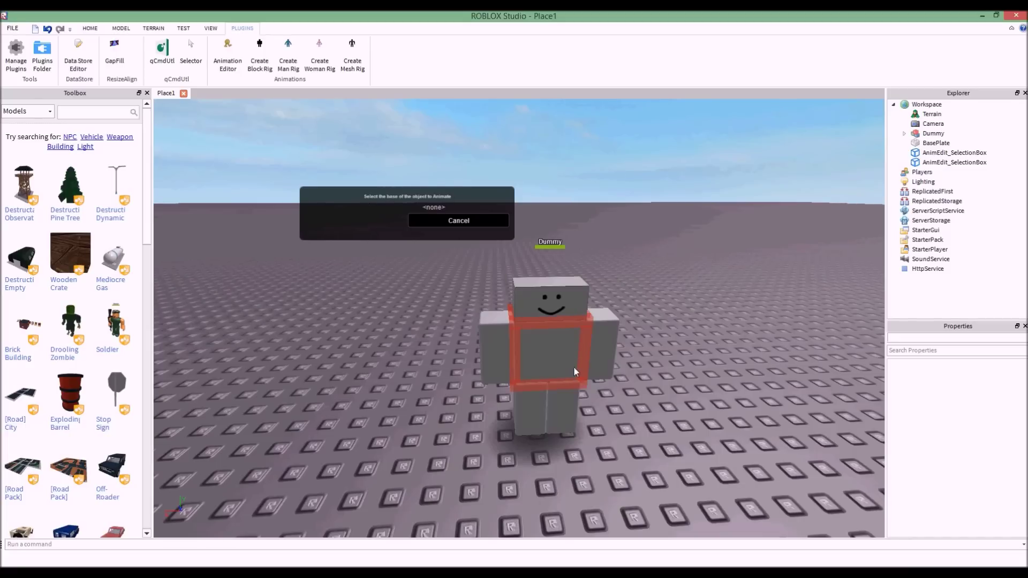
click(542, 343)
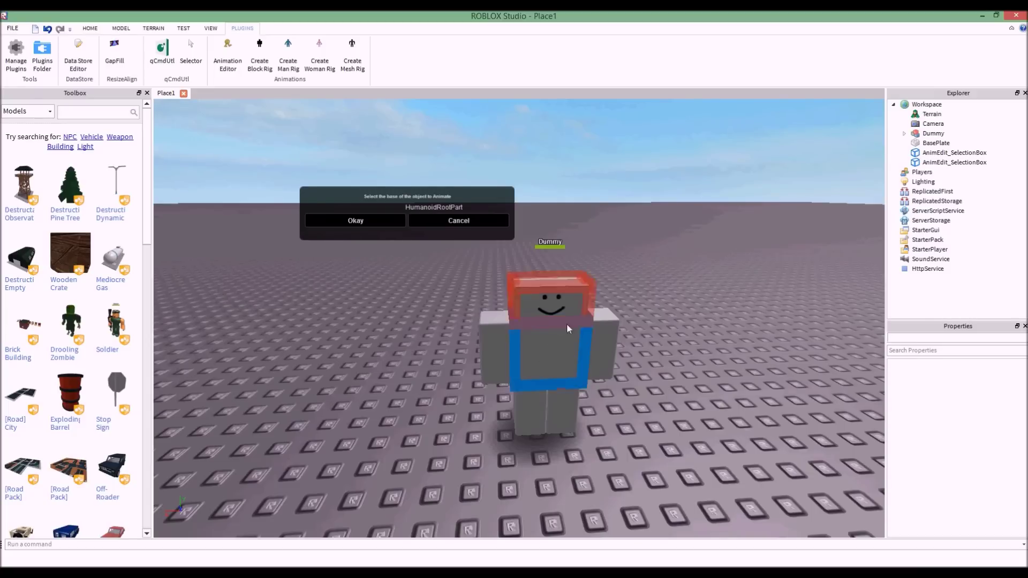
click(377, 221)
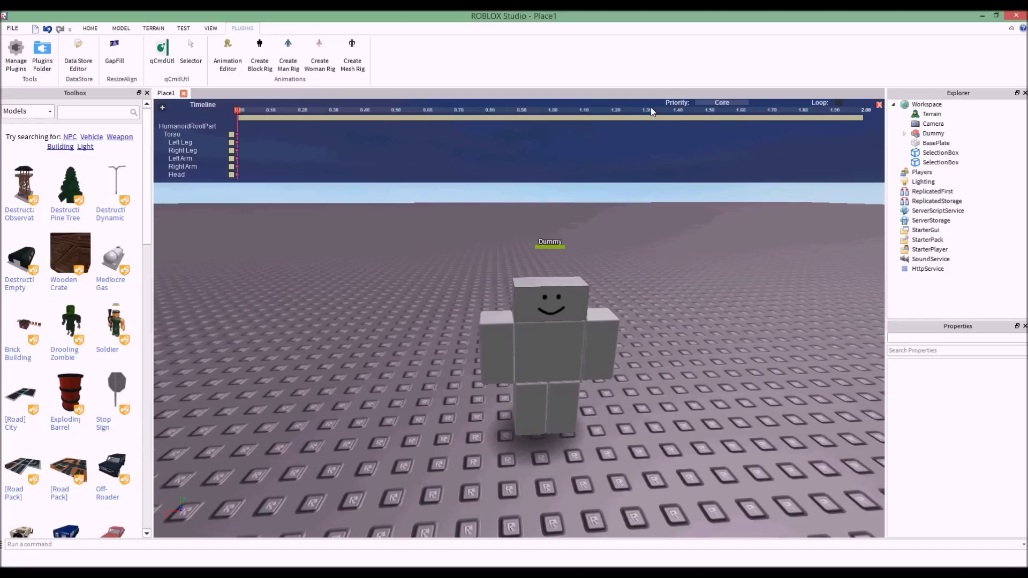
Set the animation length to 2 and toggle the animation's Loop option
click(868, 110)
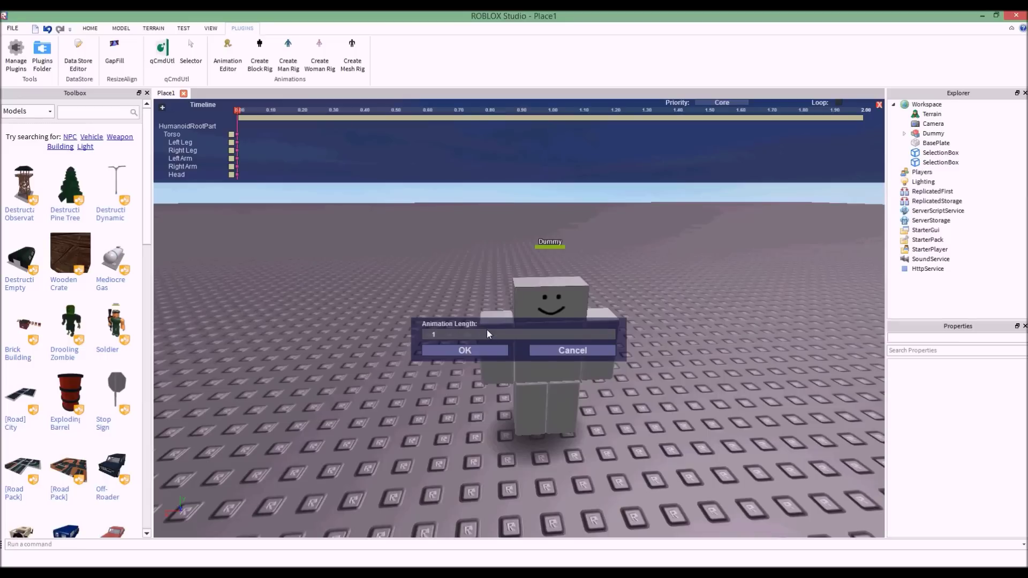
key(BackSpace)
text(2)
click(499, 351)
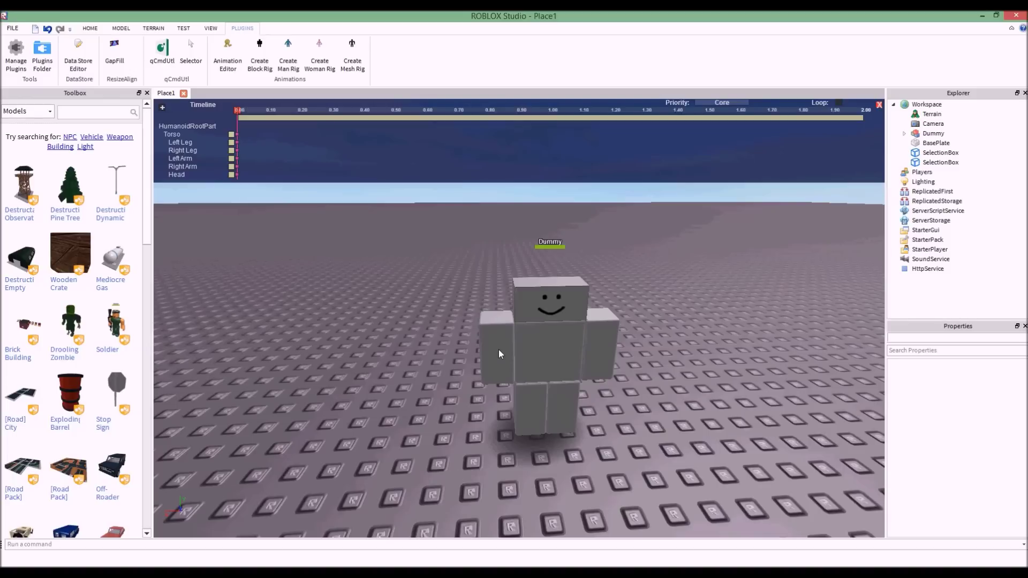
click(839, 102)
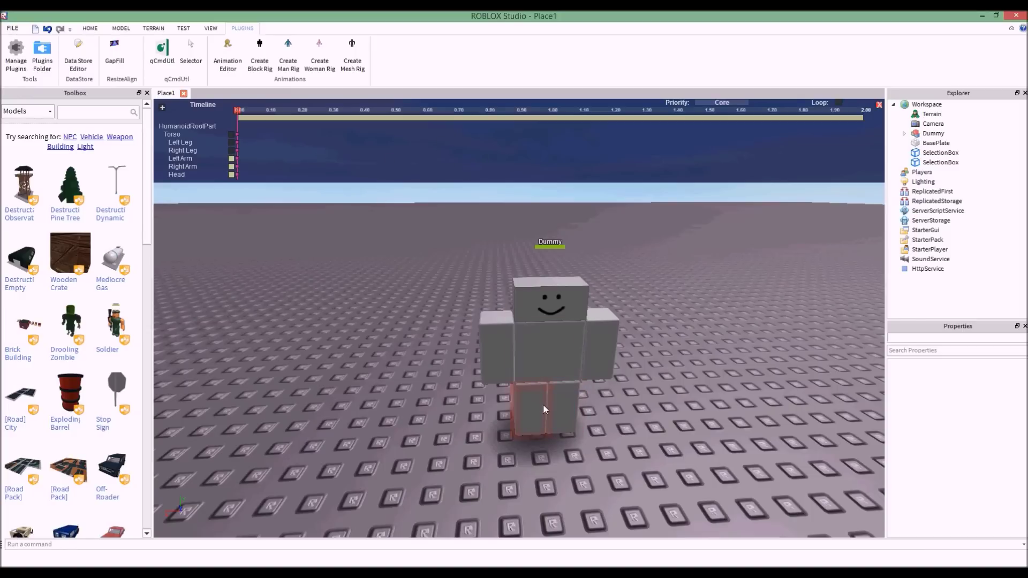
Select the dummy's left leg, right arm and left arm in turn to inspect their rotation handles
right_click(592, 412)
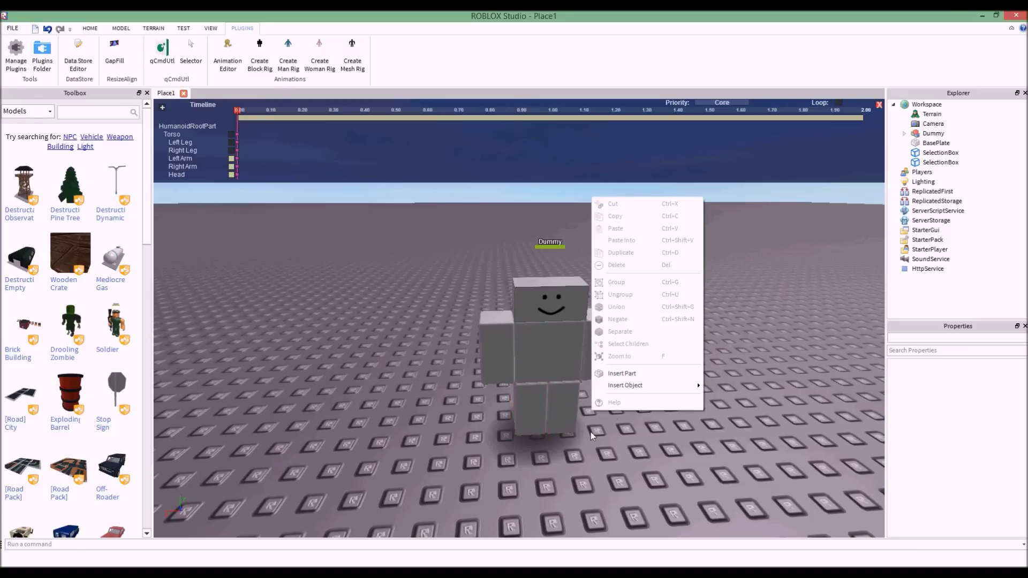
click(591, 435)
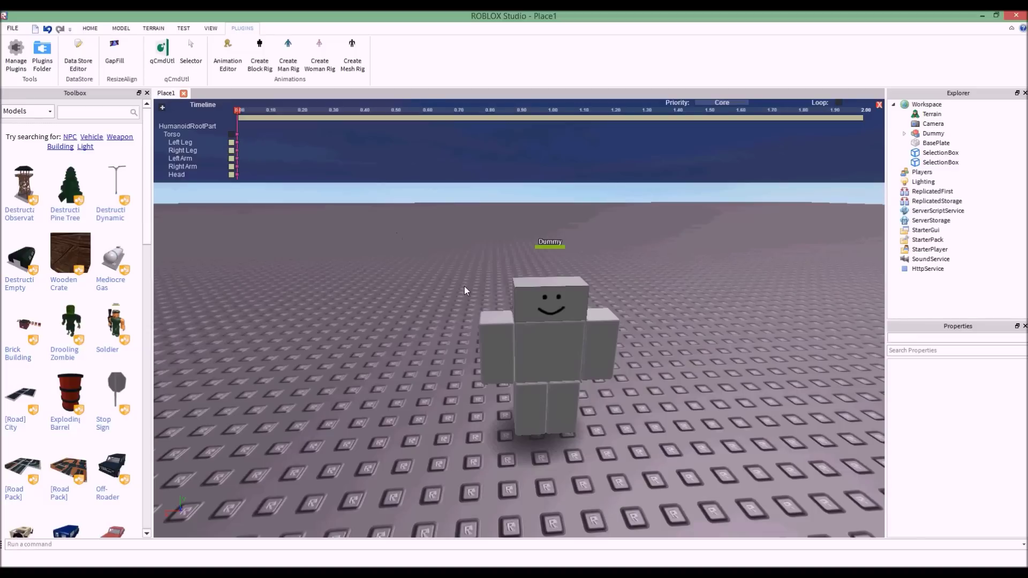
click(552, 420)
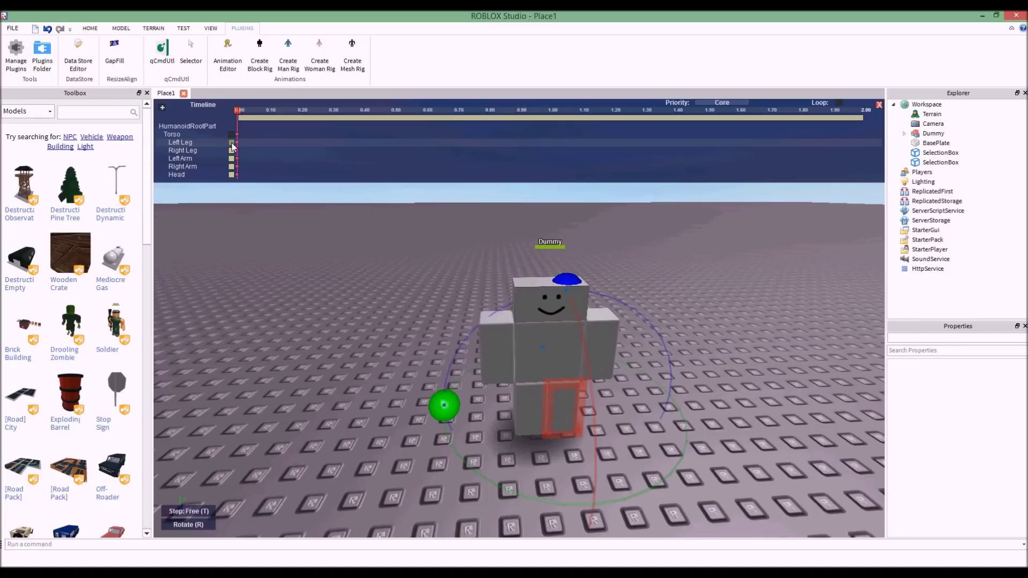
click(513, 322)
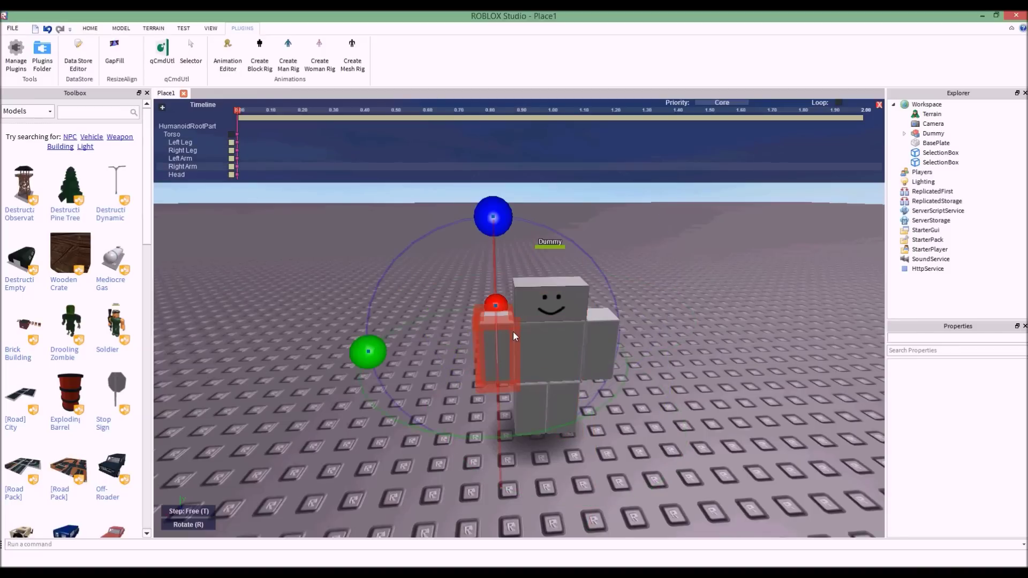
click(604, 350)
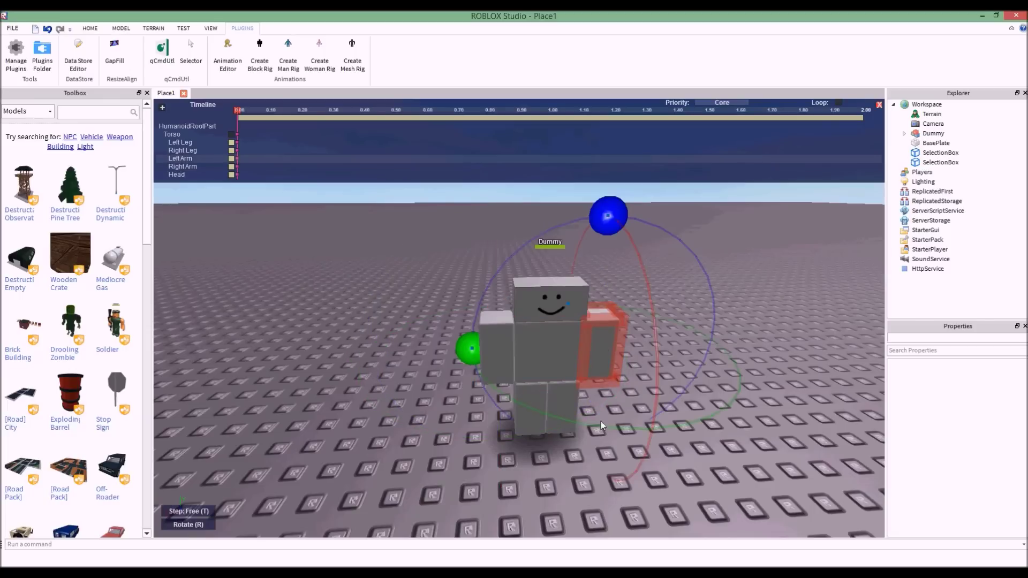
Disable the Left Leg and Right Leg parts in the animation timeline
click(233, 143)
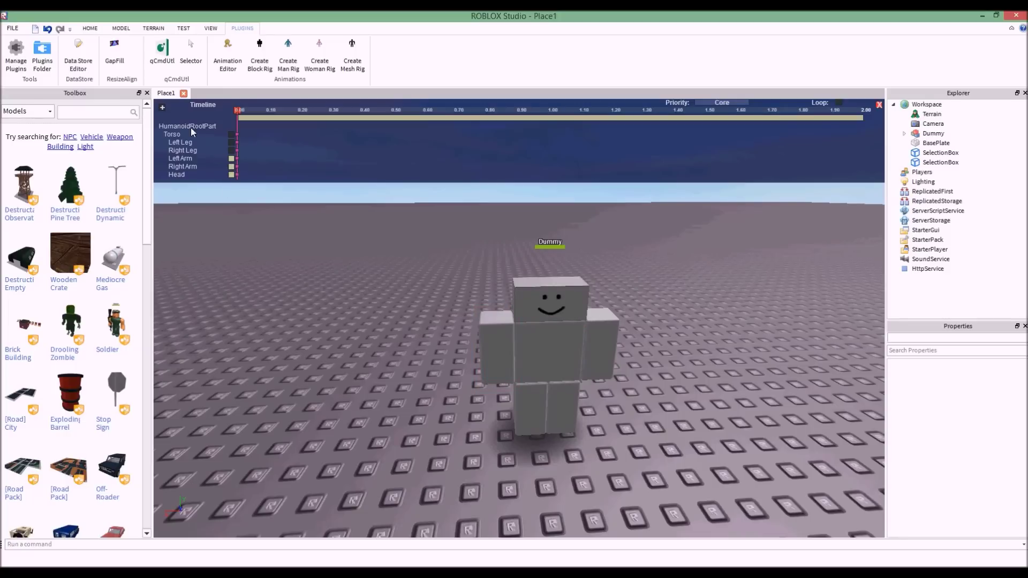
click(163, 109)
scroll(388, 292, down, 5)
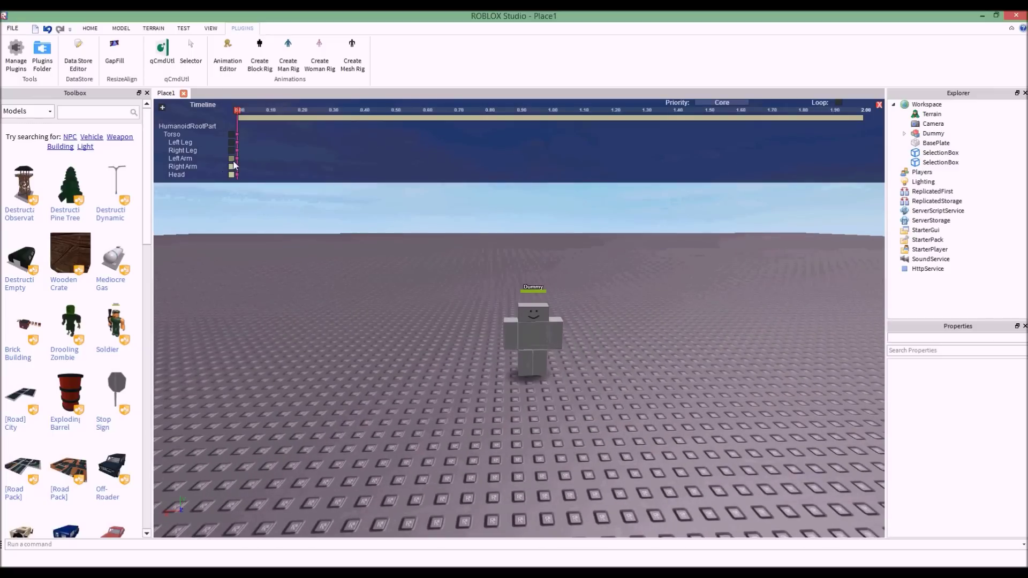
scroll(466, 291, up, 5)
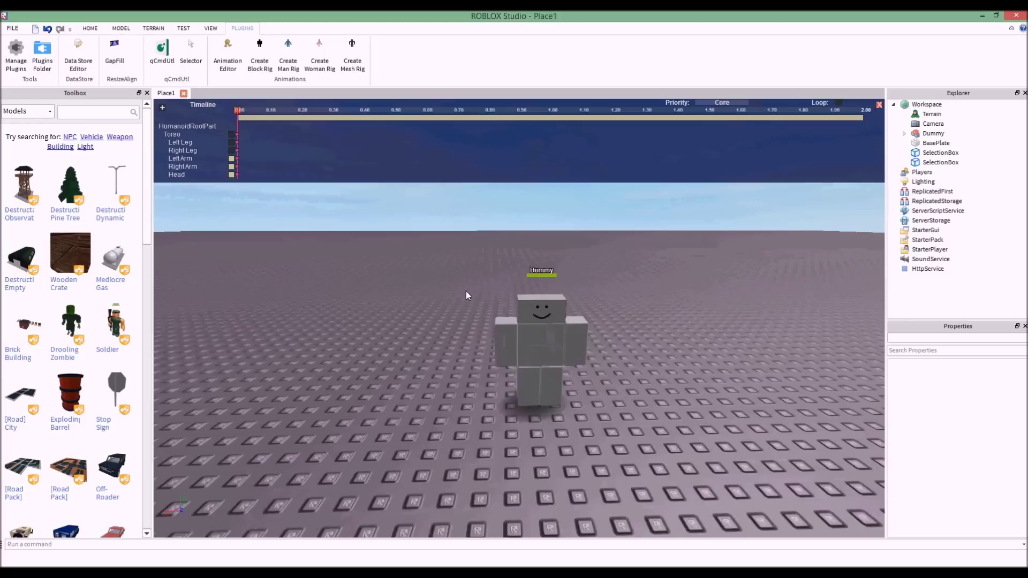
Select the dummy's right arm, left arm and head in turn to view their rotation handles
click(489, 335)
click(628, 371)
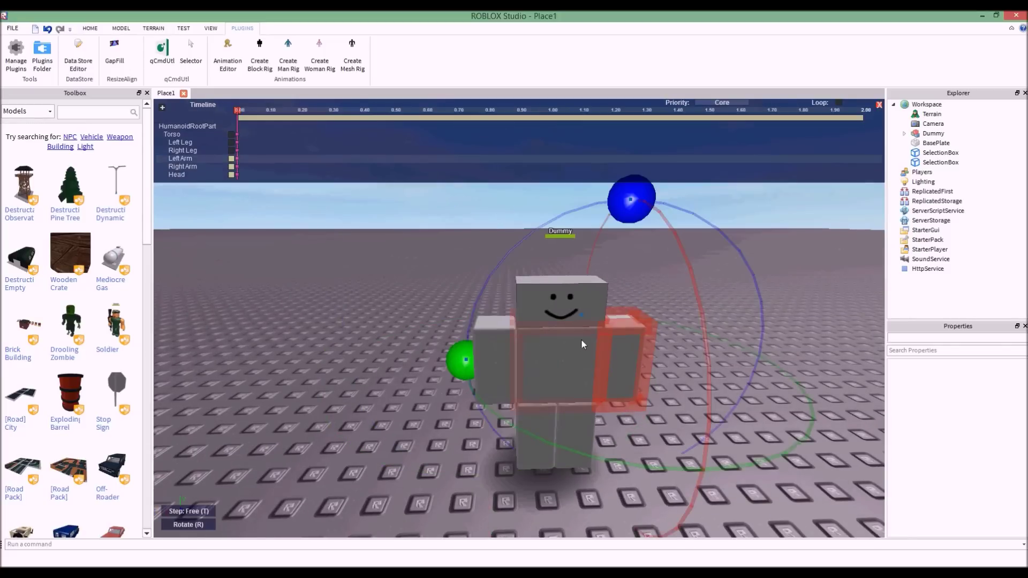
click(507, 376)
click(602, 324)
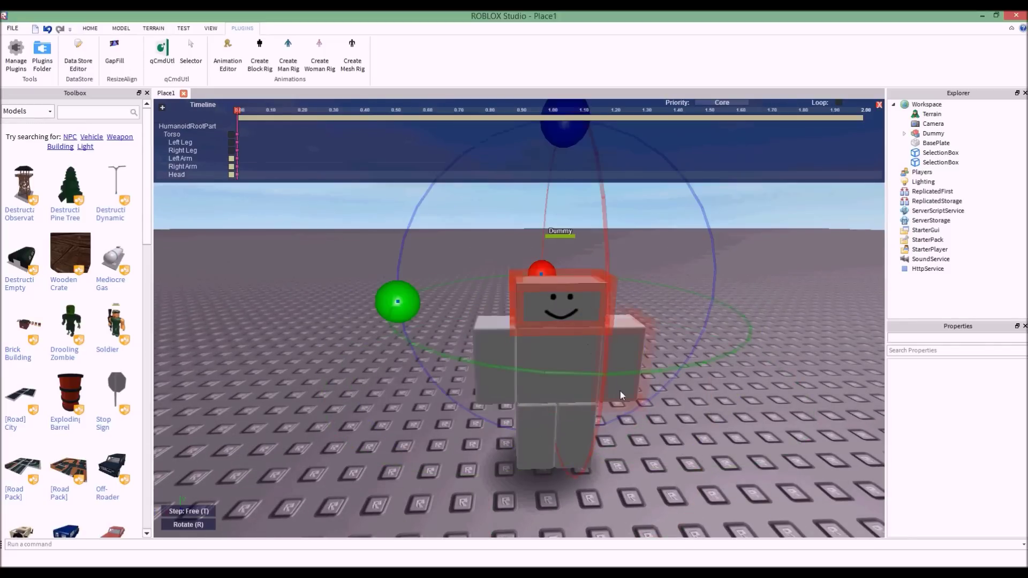
scroll(554, 305, down, 2)
scroll(554, 306, up, 4)
right_drag(554, 305, 555, 306)
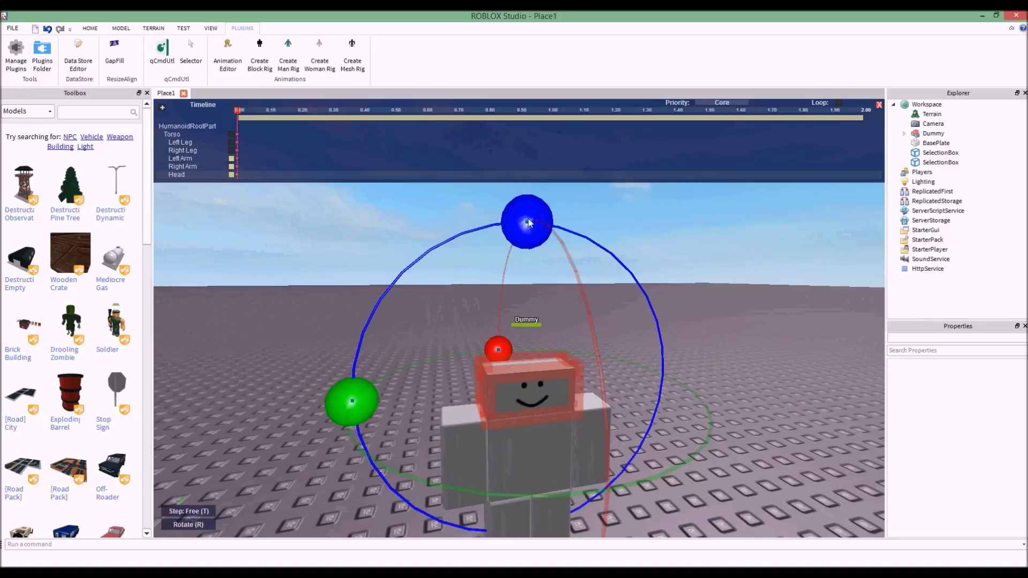
Alternate the selection between the dummy's right and left arms to compare how their handles are placed
click(451, 448)
click(587, 418)
click(474, 428)
right_click(638, 338)
click(615, 317)
right_drag(616, 313, 617, 314)
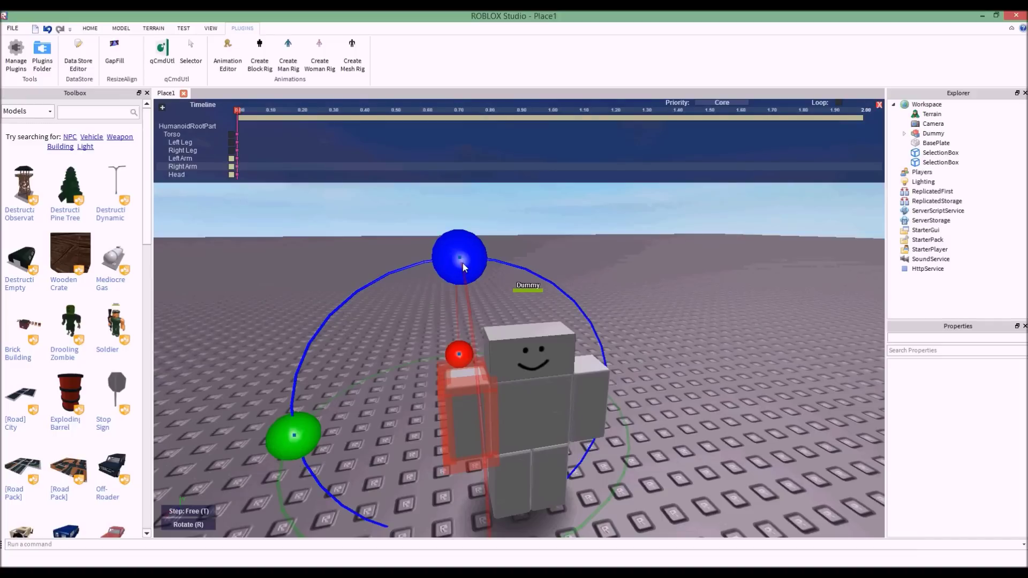
Try rotating the right arm with the step set to 10 and 45, and return the step to Free
drag(464, 261, 464, 290)
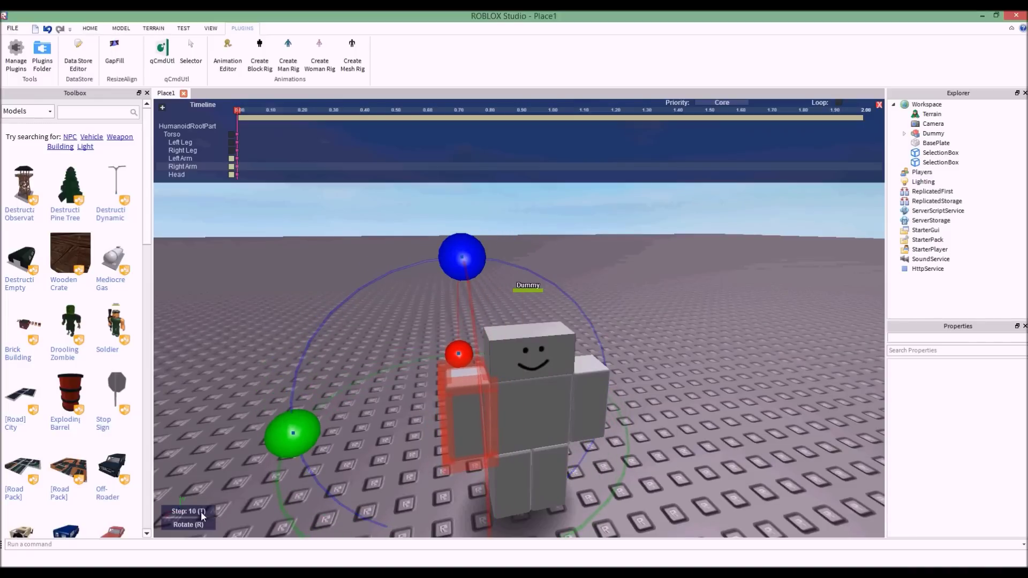
drag(461, 257, 481, 288)
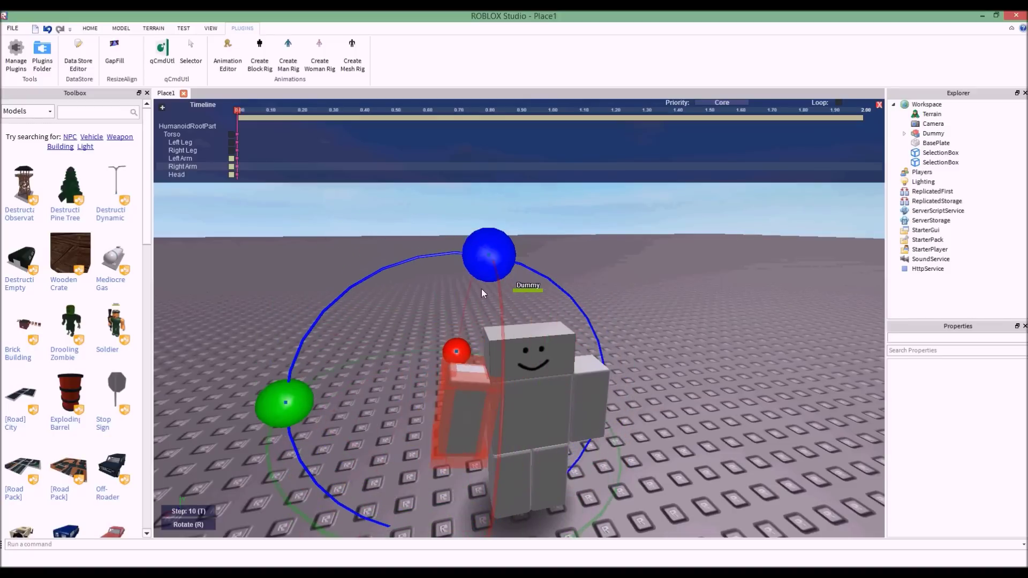
click(198, 512)
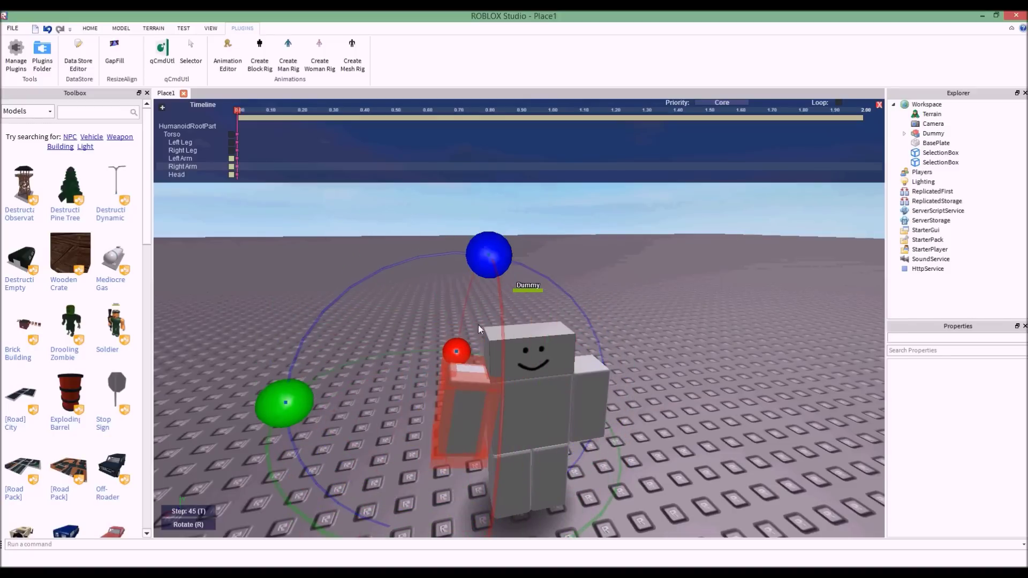
drag(507, 267, 482, 260)
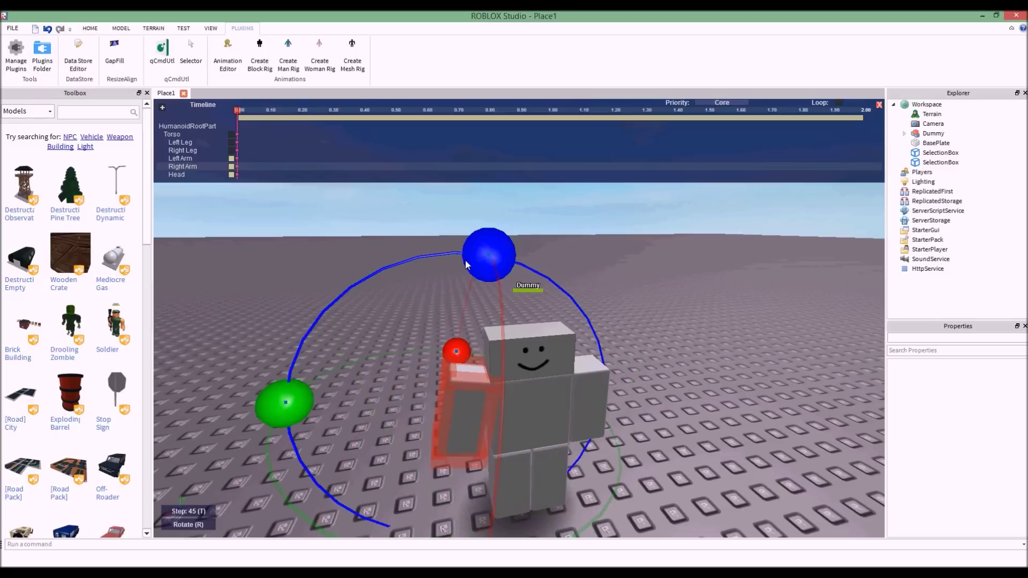
click(205, 512)
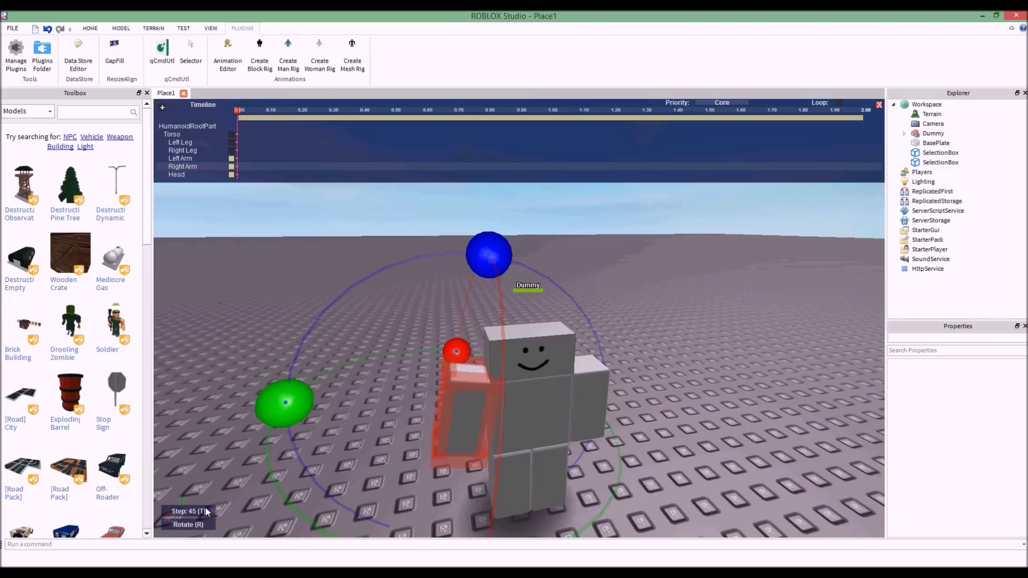
click(199, 512)
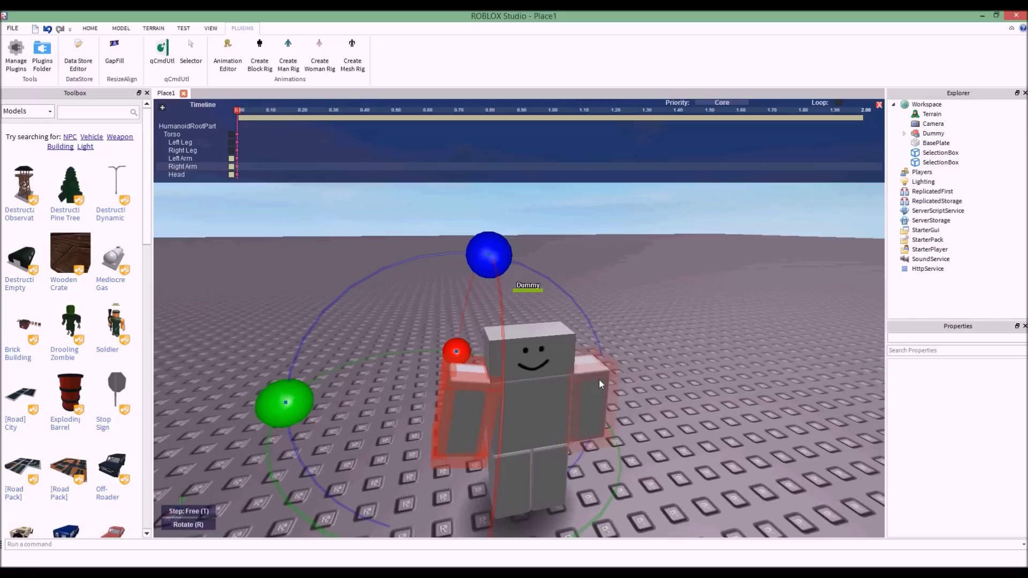
Try rotating the right arm freely and shifting it in Move mode, and switch back to Rotate mode
drag(599, 378, 479, 303)
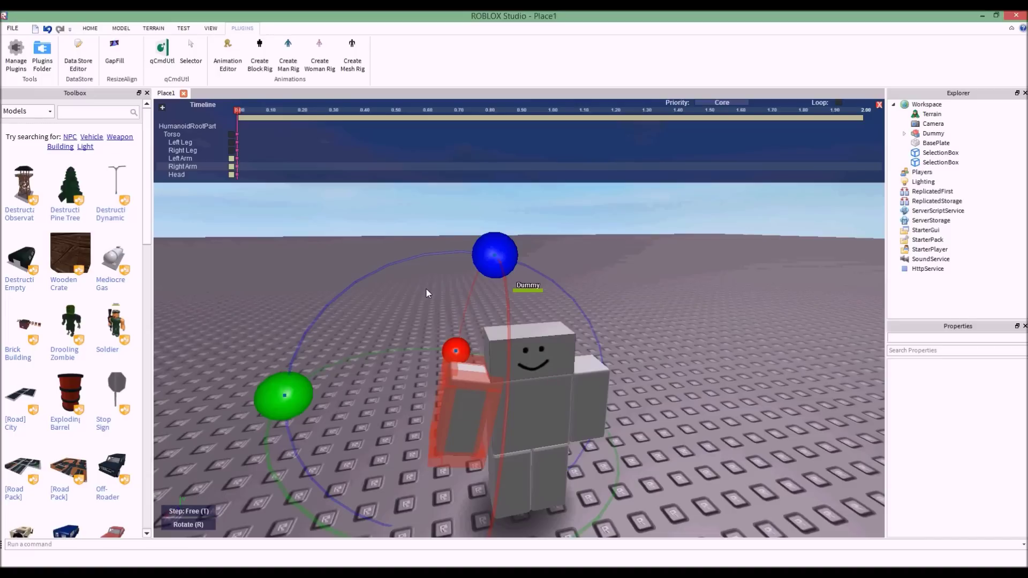
click(201, 526)
mouse_move(474, 306)
mouse_down()
mouse_move(528, 240)
mouse_move(483, 355)
mouse_move(493, 307)
mouse_up()
click(188, 525)
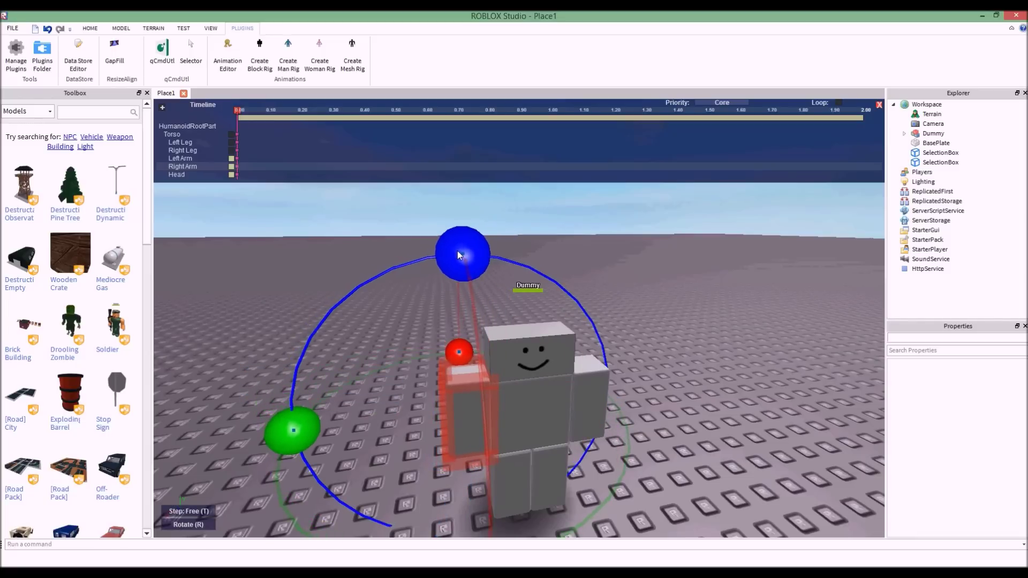
click(351, 210)
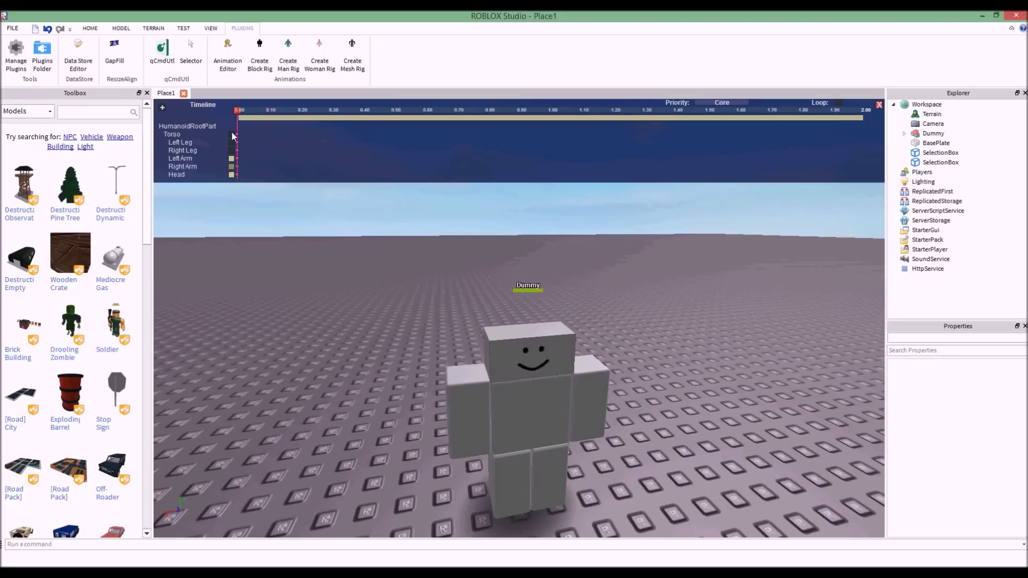
Pose the dummy at time 1.00 by rotating its right arm up beside the head
scroll(465, 368, up, 5)
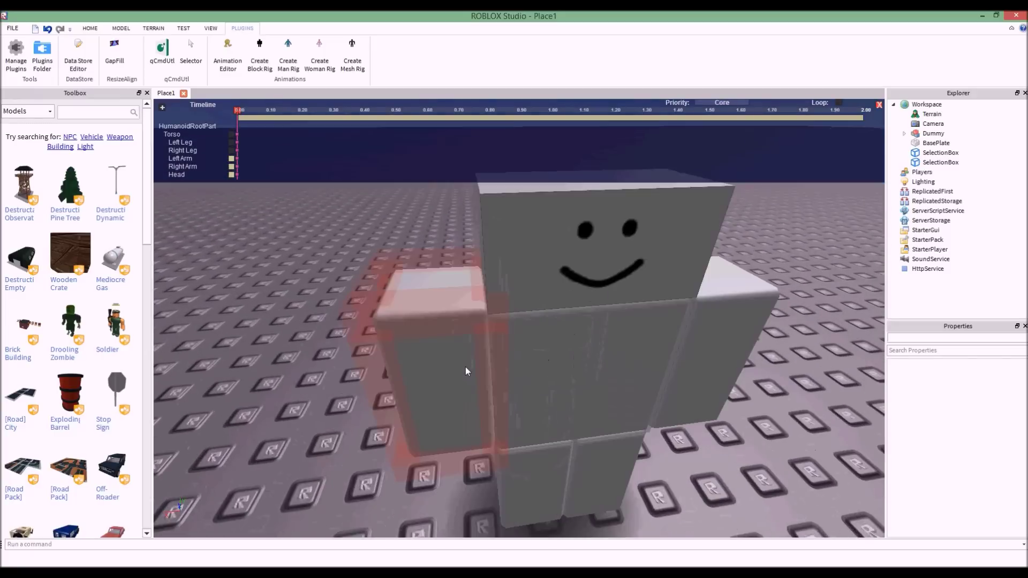
scroll(483, 433, down, 3)
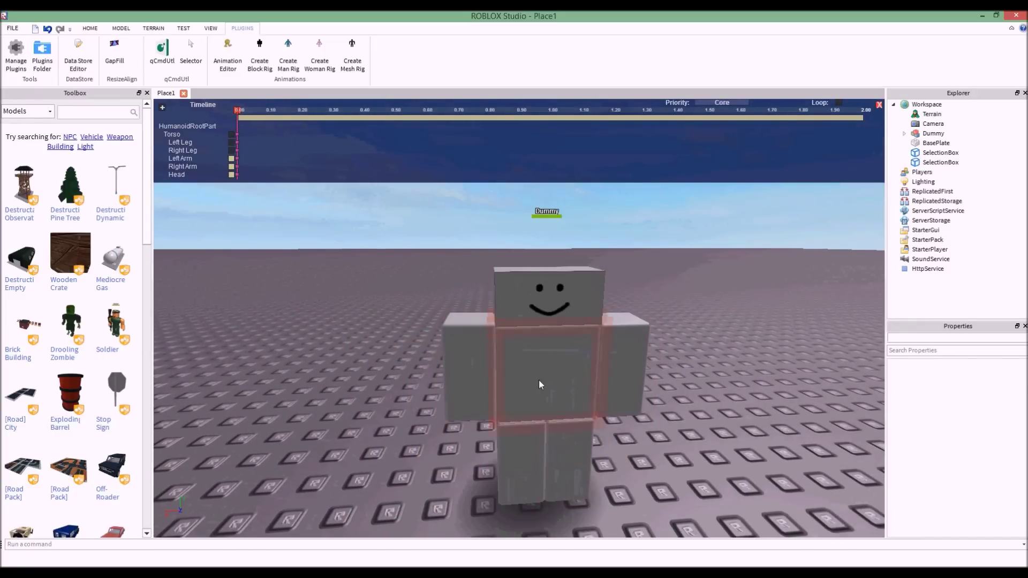
click(553, 111)
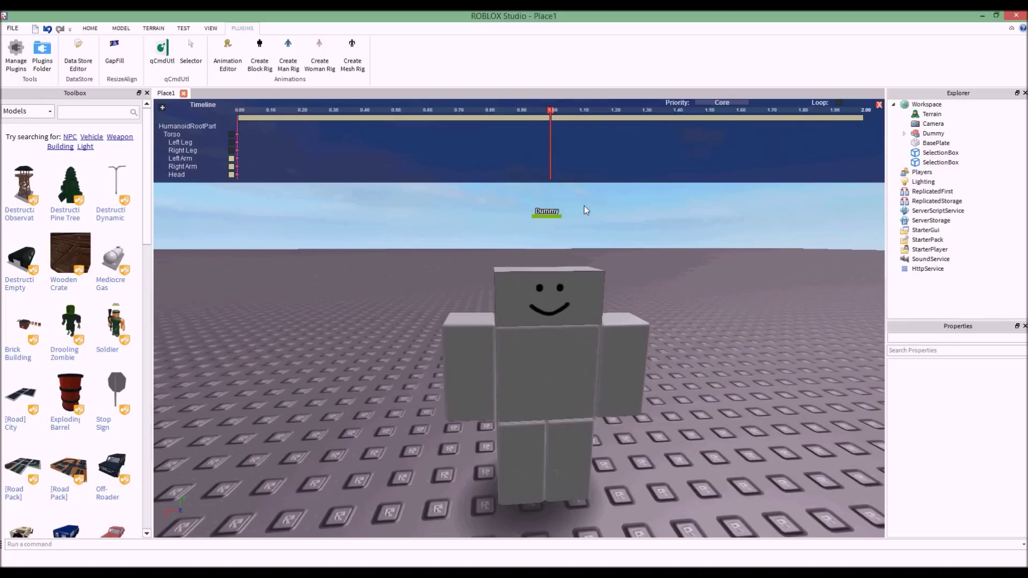
click(466, 376)
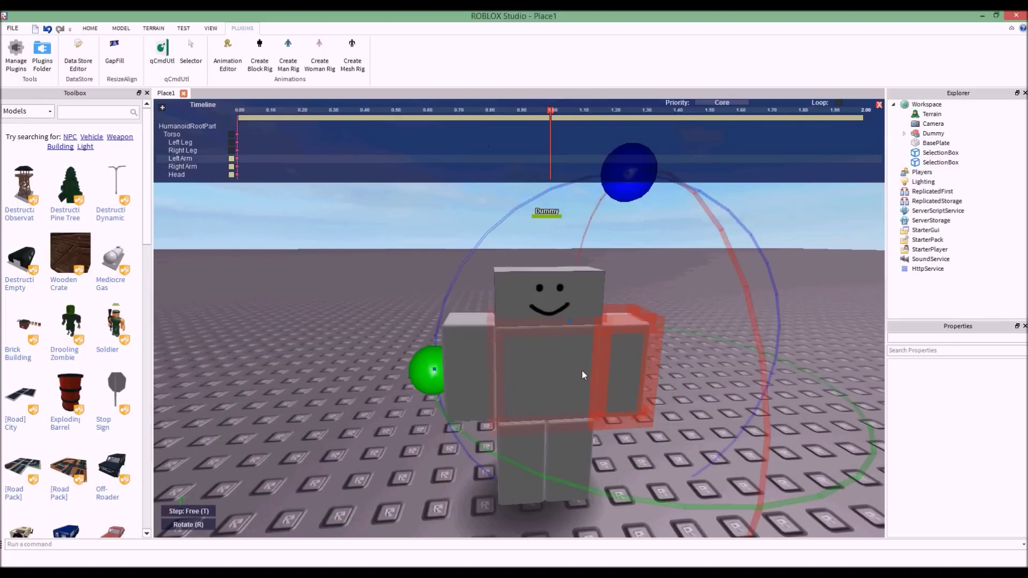
click(551, 278)
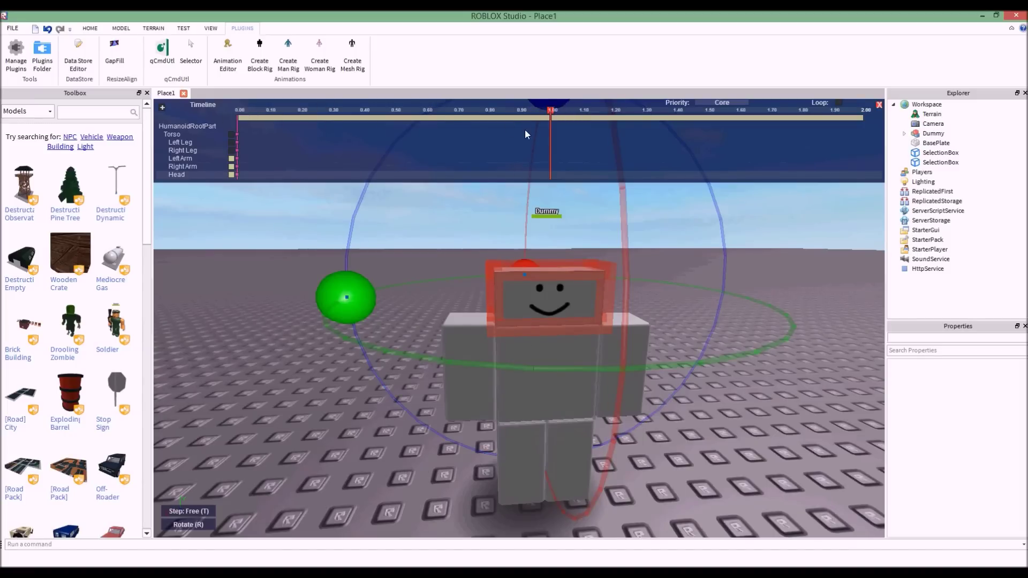
scroll(506, 258, down, 5)
click(475, 317)
drag(487, 203, 596, 336)
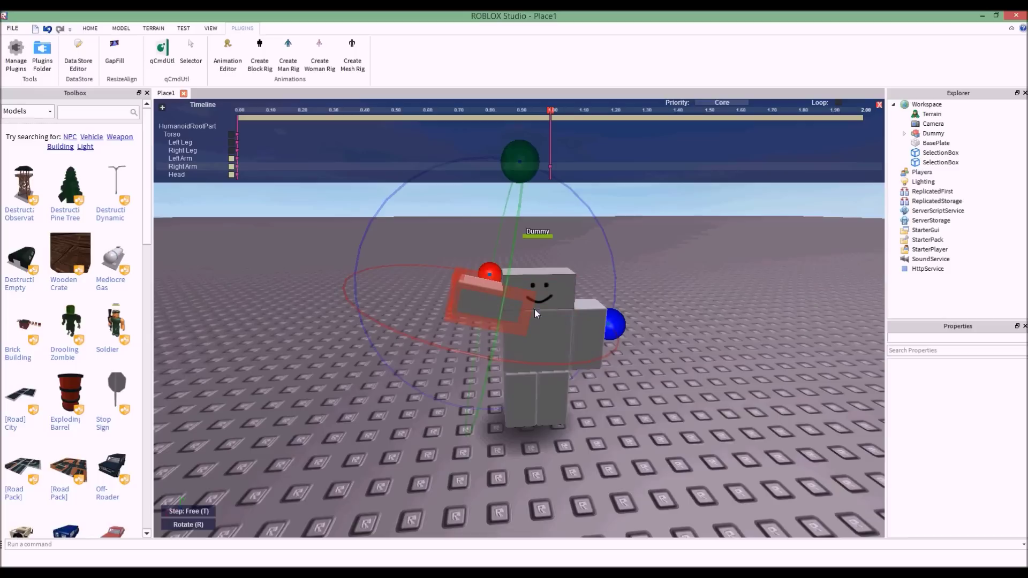
Restart the Animation Editor on the dummy and set the timeline position to 1.00
click(191, 51)
click(228, 51)
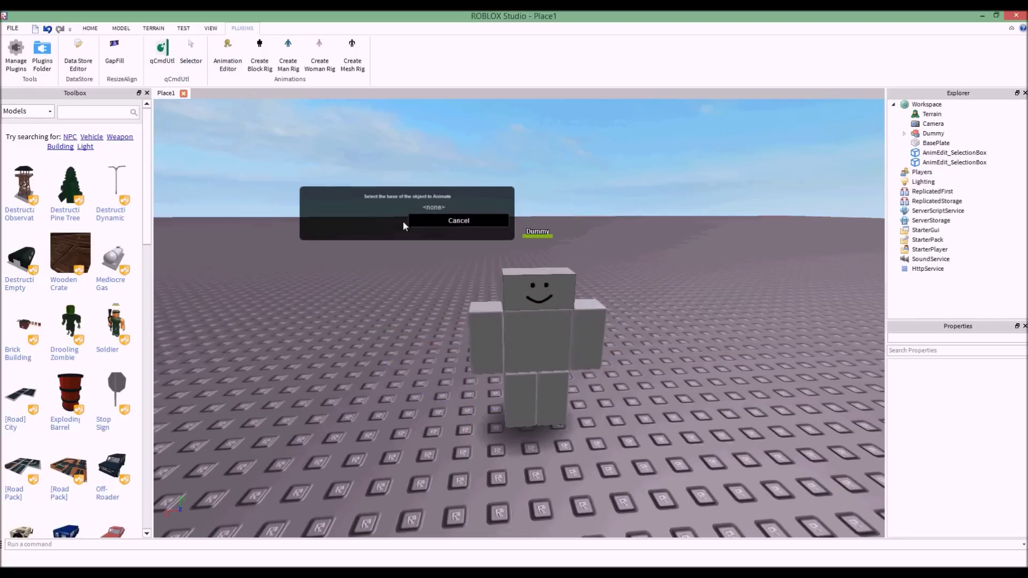
click(533, 334)
click(369, 220)
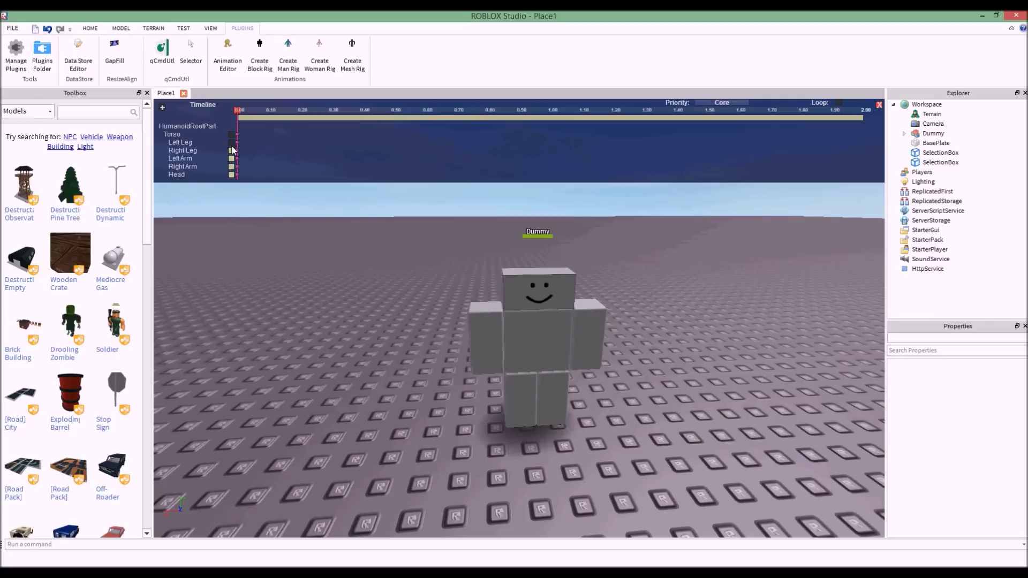
click(552, 111)
Reopen the Animation Editor on the dummy with HumanoidRootPart as the base of the object to animate
click(227, 53)
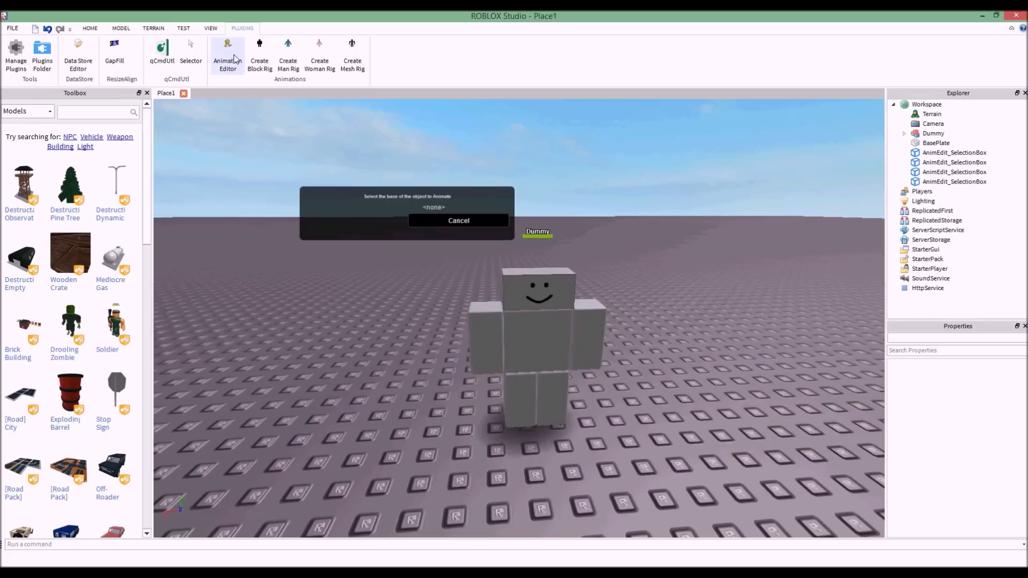
click(456, 221)
click(228, 54)
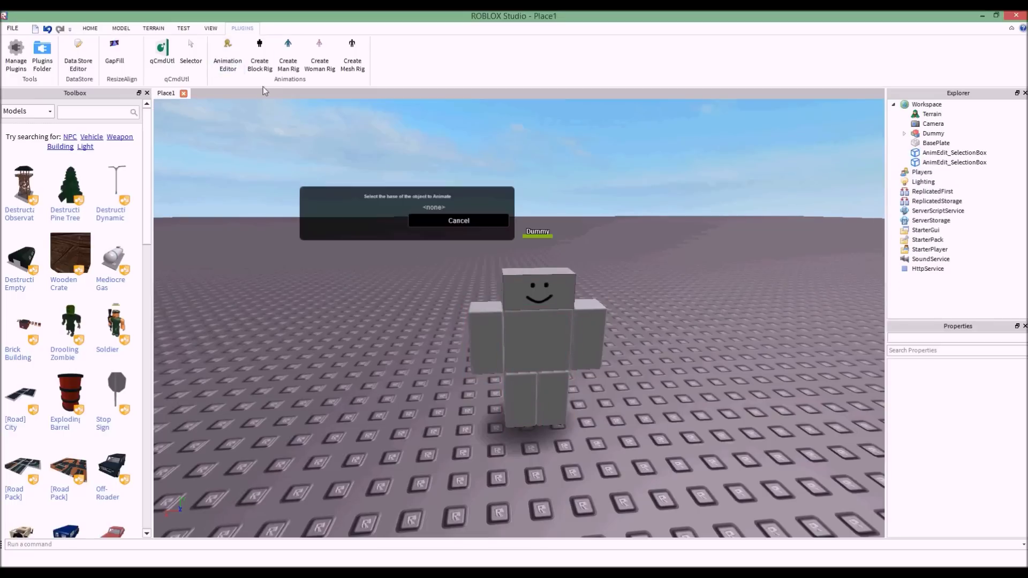
click(532, 335)
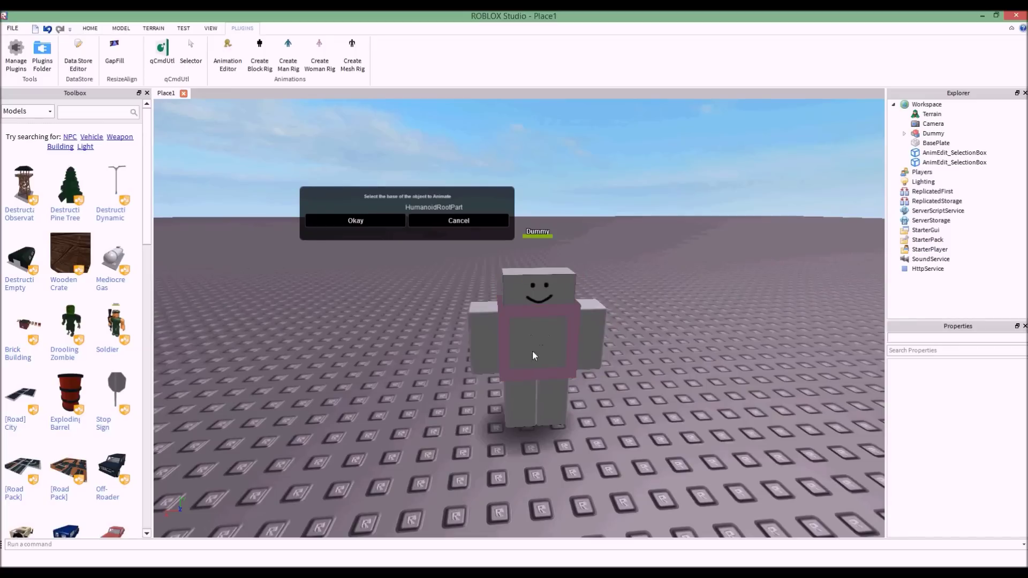
click(390, 215)
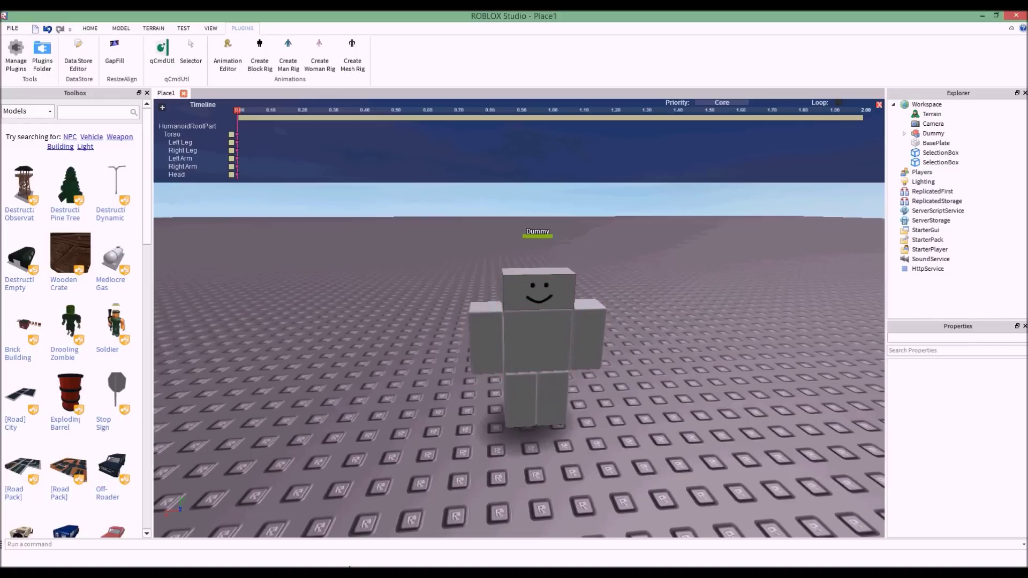
click(401, 564)
click(485, 337)
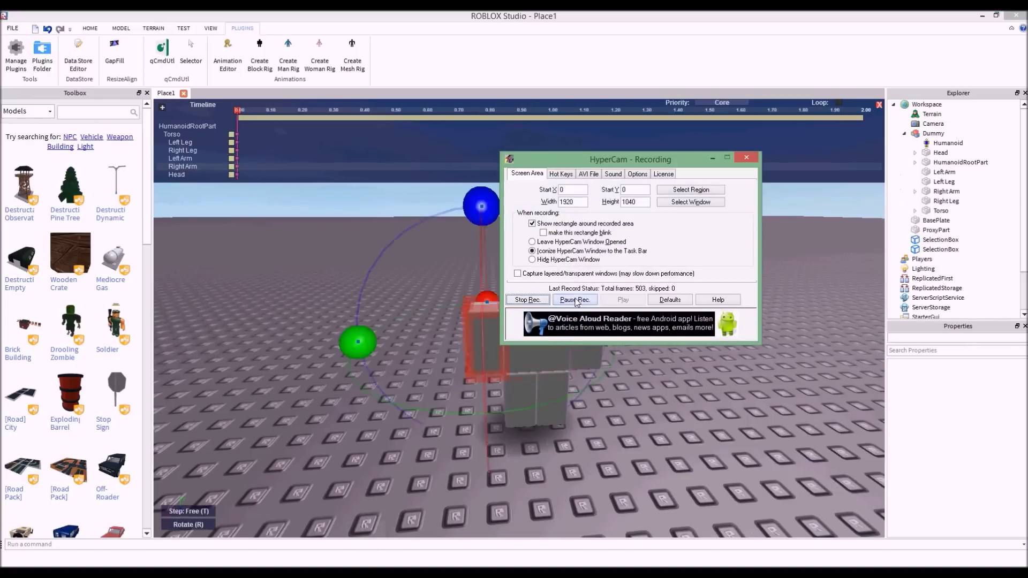
click(675, 410)
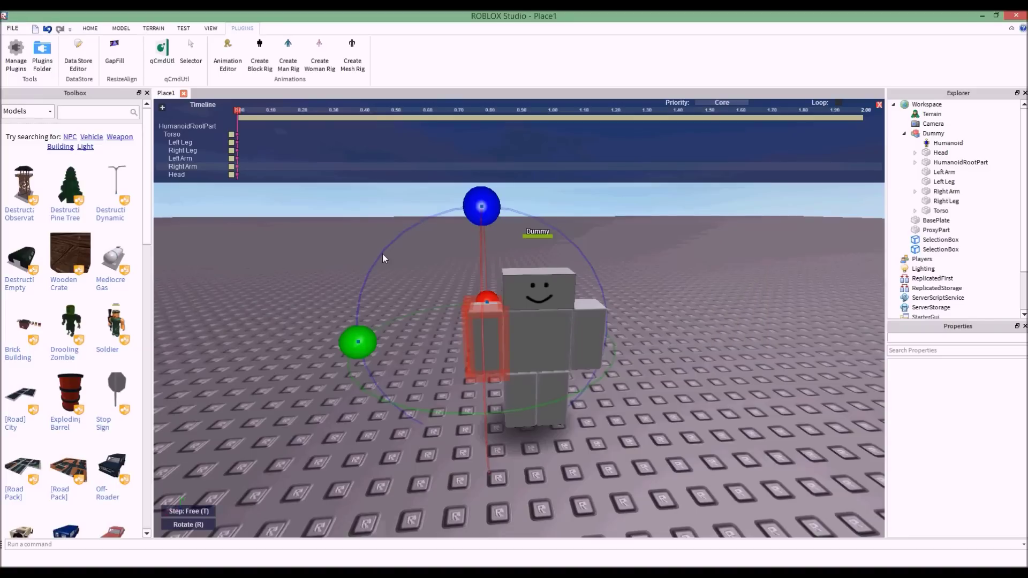
Disable the Torso, Left Leg and Right Leg parts in the animation timeline
click(233, 136)
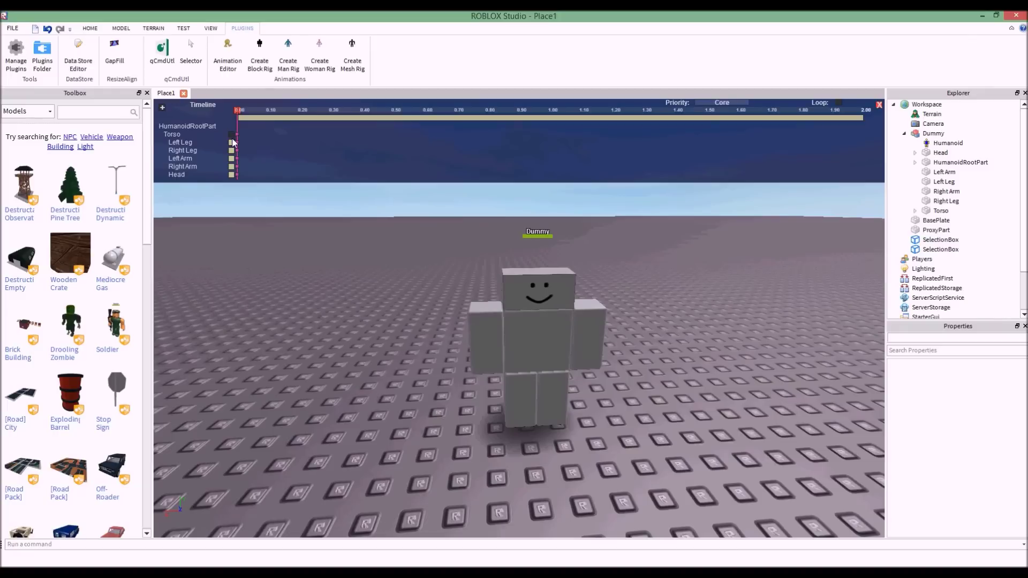
click(232, 144)
click(231, 159)
At time 1.00, rotate the dummy's right and left arms so both are raised beside the head
click(551, 111)
click(482, 338)
drag(600, 335, 673, 363)
click(580, 307)
drag(591, 207, 422, 410)
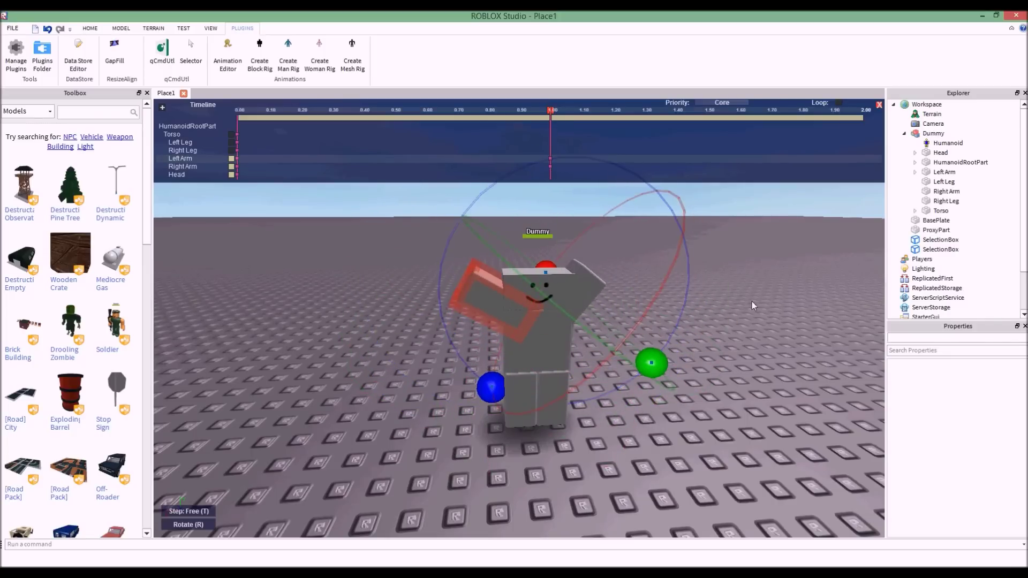
Try shifting the raised left arm in Move mode, and switch back to Rotate mode
click(585, 287)
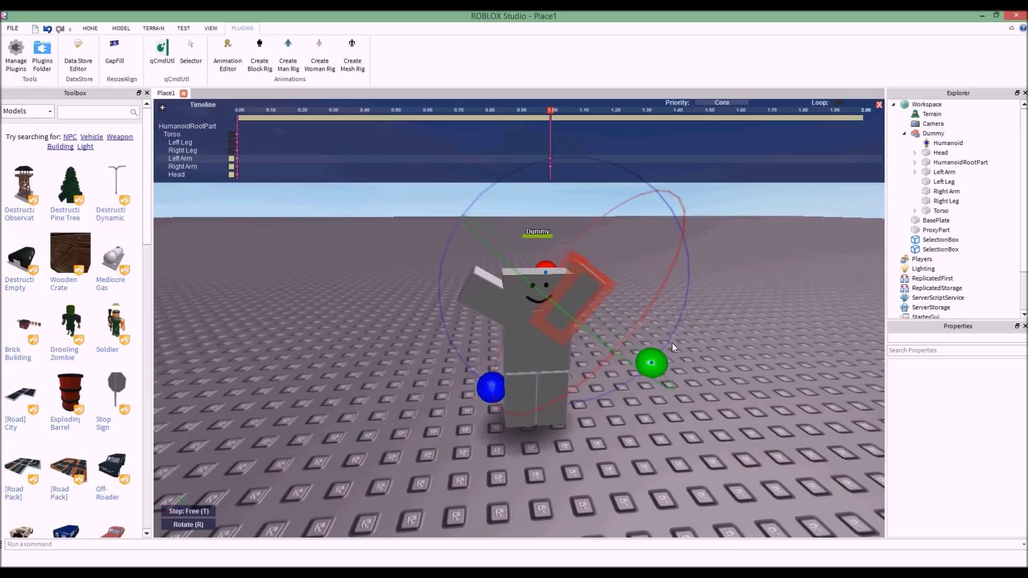
click(202, 525)
drag(652, 361, 670, 371)
drag(648, 230, 660, 223)
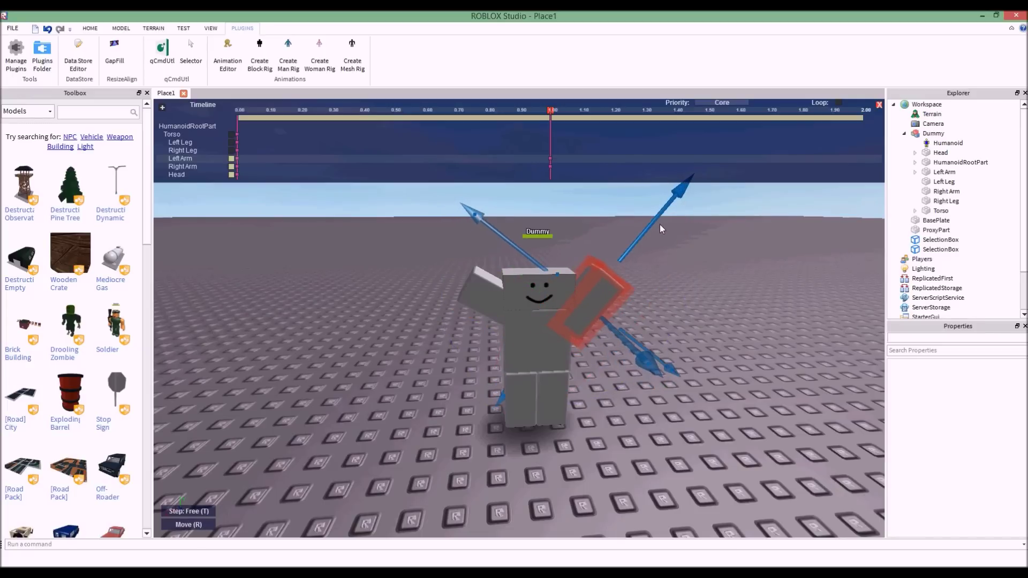
click(191, 525)
Select the raised right arm and play the animation to preview the arm movement
scroll(378, 443, down, 2)
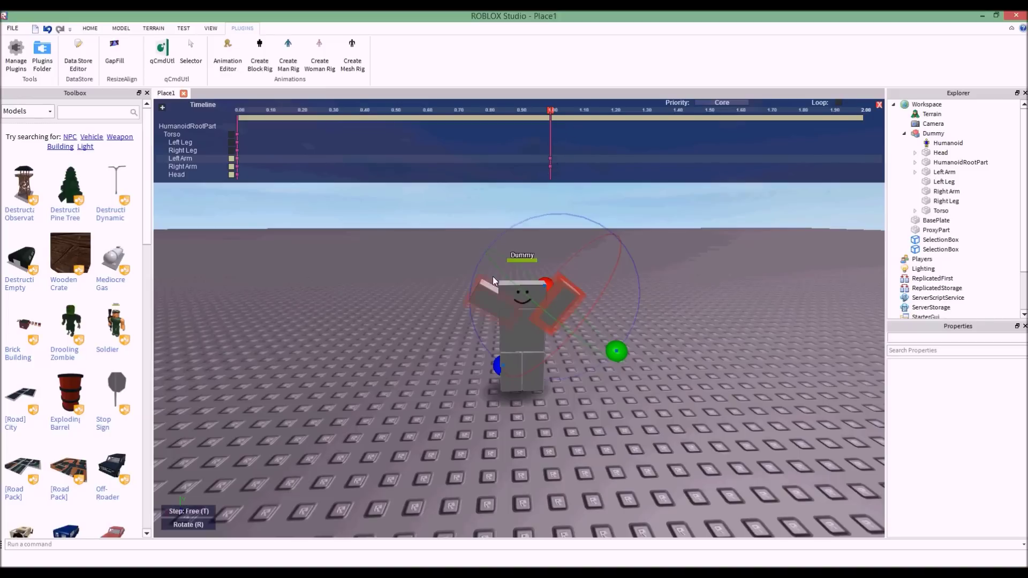
click(487, 298)
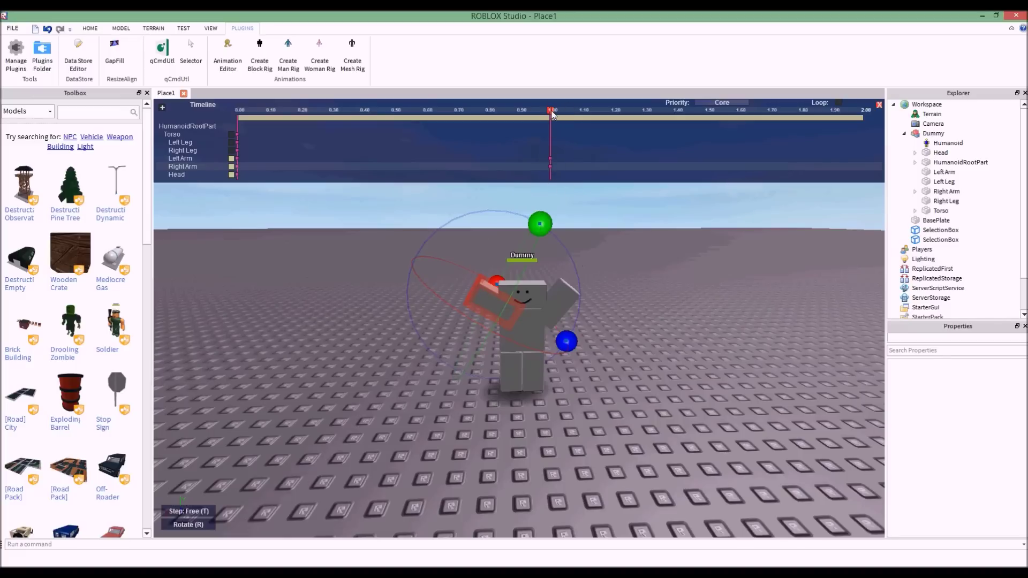
click(163, 107)
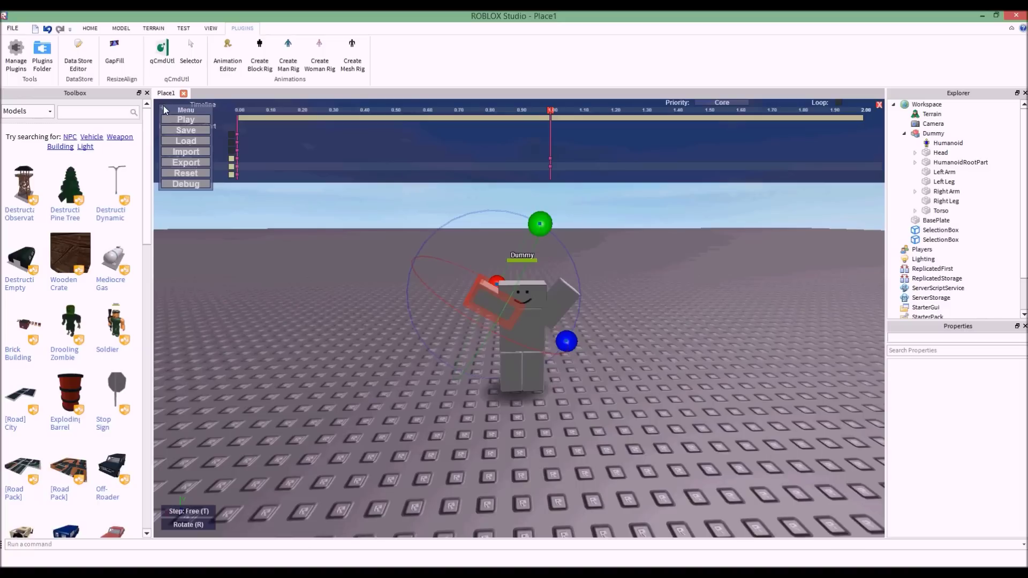
click(189, 120)
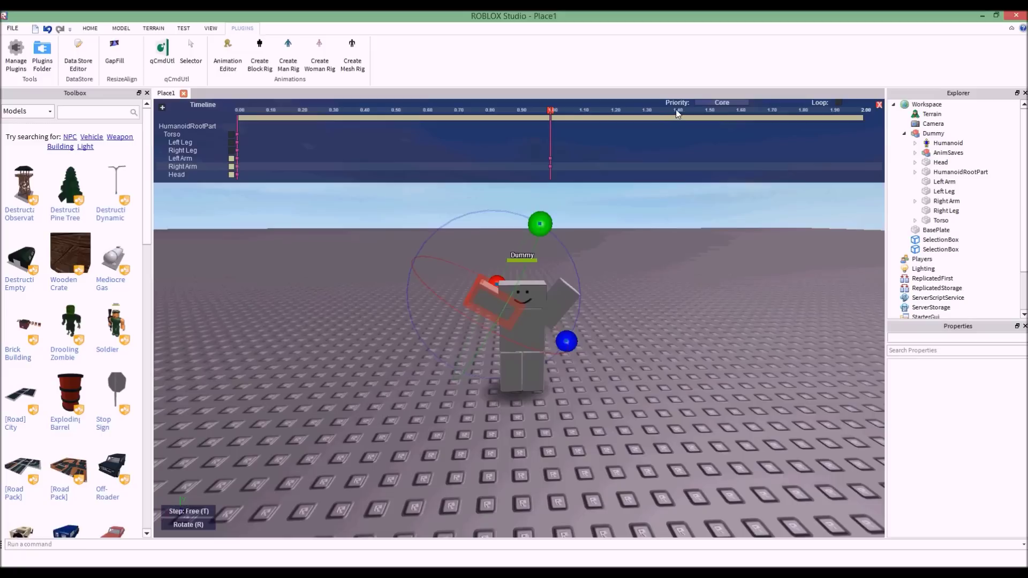
Set the animation time to 1.30 and rotate the dummy's head so its face tilts away from upright
click(646, 111)
click(534, 293)
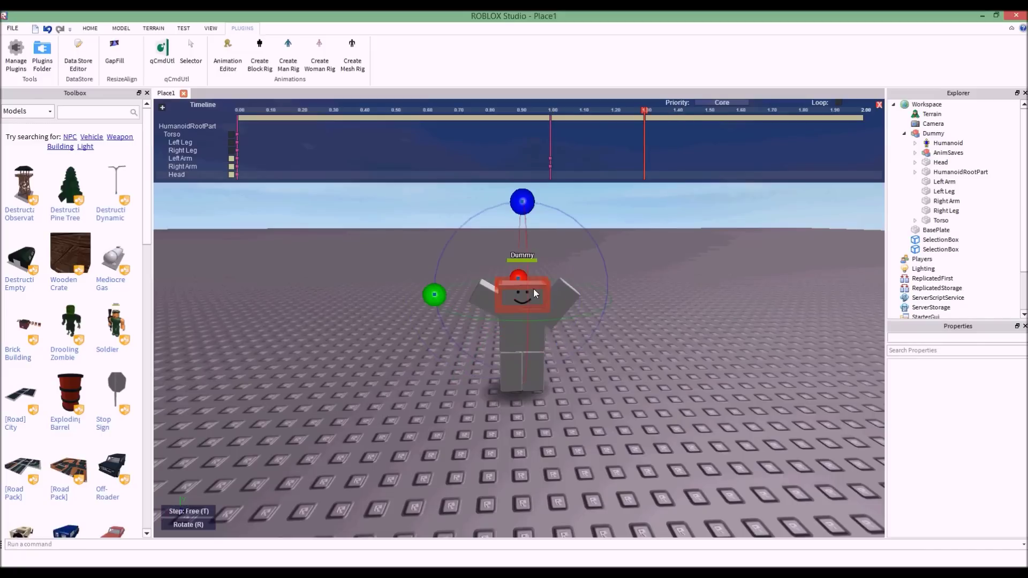
drag(519, 232, 517, 437)
right_drag(517, 437, 516, 433)
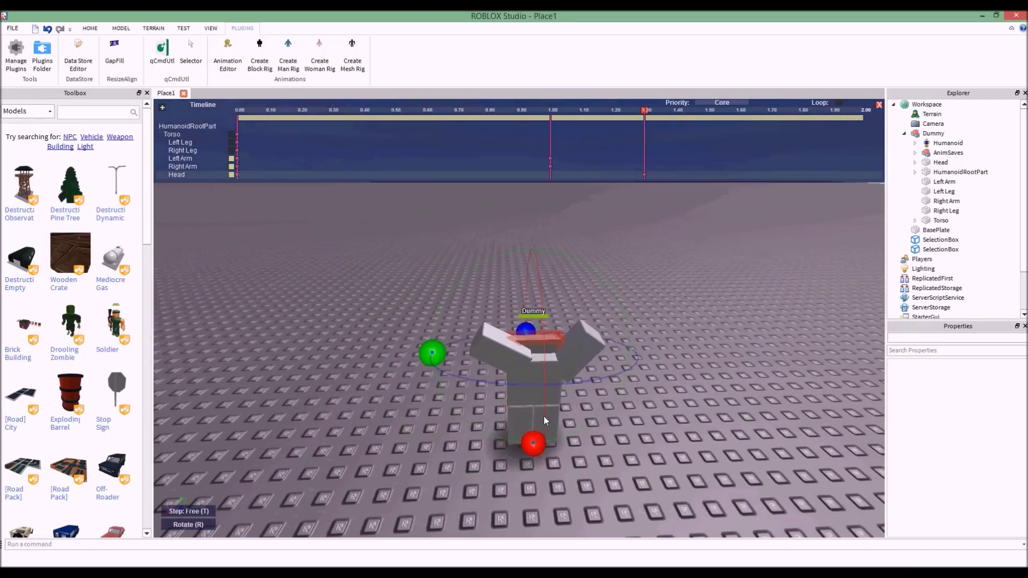
In Move mode at time 1.30, move the head and both arms far away from the dummy's torso
click(195, 524)
drag(474, 322, 510, 278)
click(487, 329)
drag(487, 330, 310, 226)
click(559, 334)
drag(512, 384, 632, 338)
right_drag(632, 339, 565, 372)
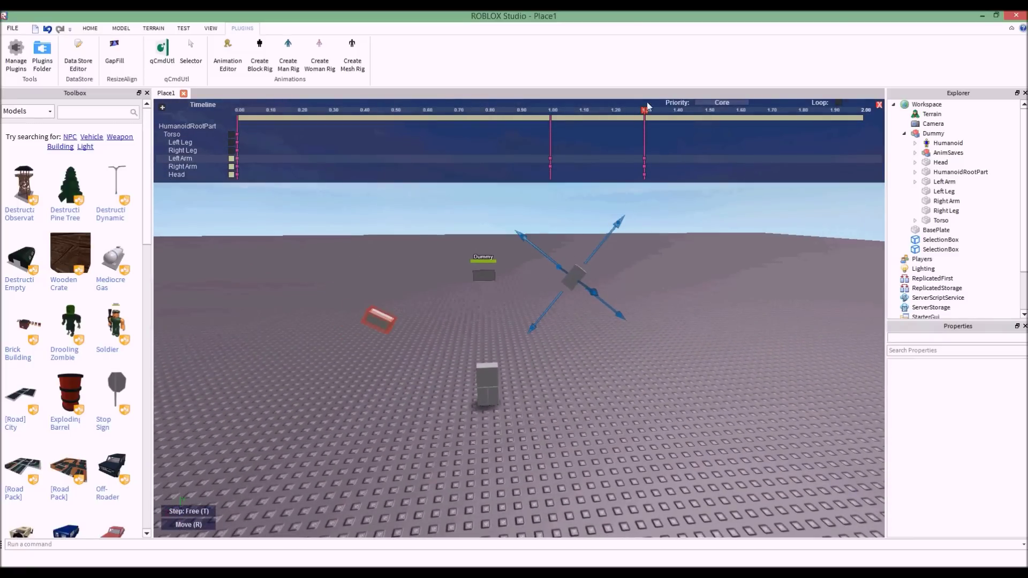
right_drag(571, 332, 541, 317)
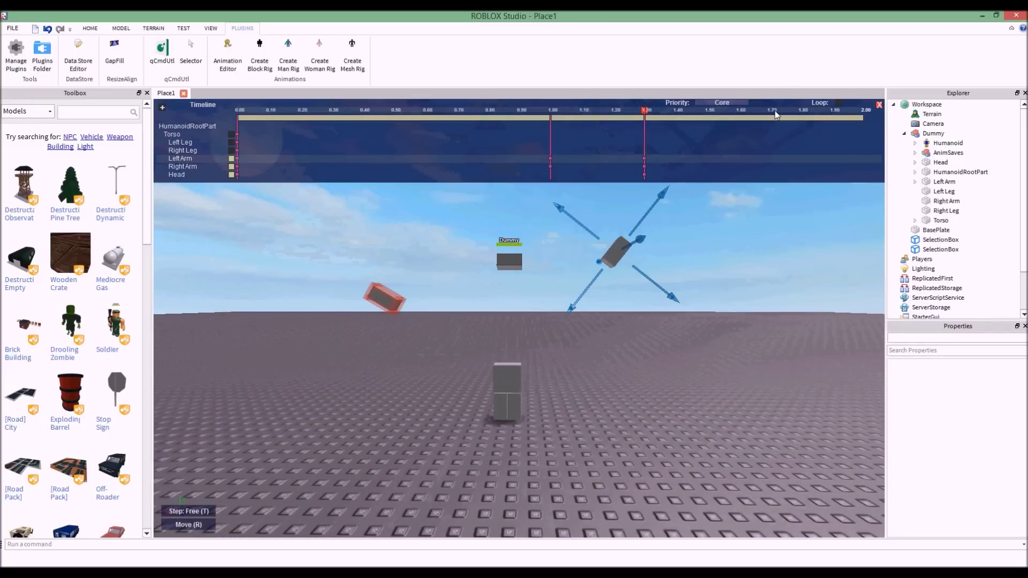
At time 1.80, move the left arm, head and right arm back onto the dummy's torso
click(802, 110)
drag(596, 300, 507, 411)
click(509, 262)
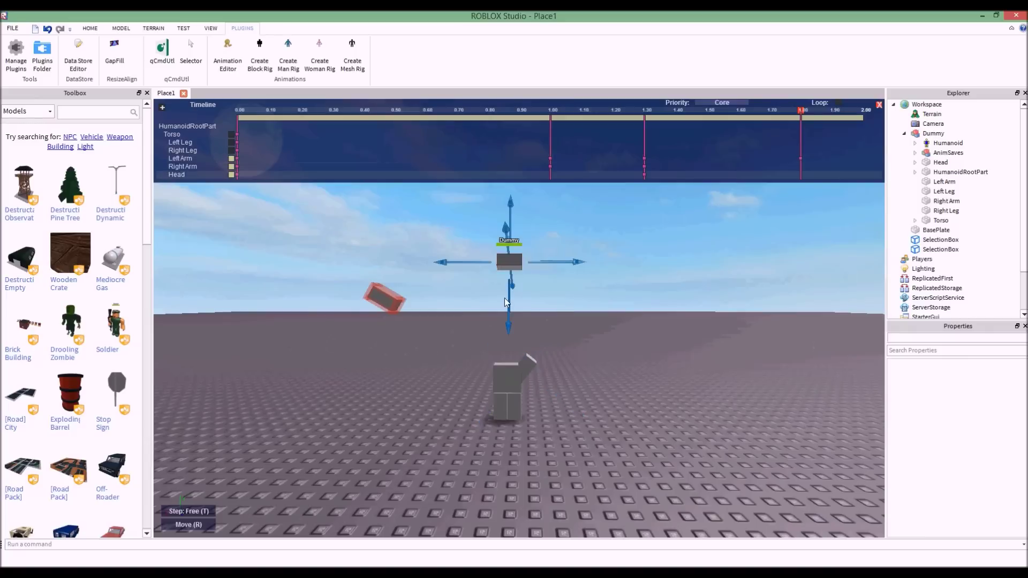
drag(507, 304, 512, 417)
click(413, 297)
drag(419, 324, 513, 378)
scroll(530, 384, up, 5)
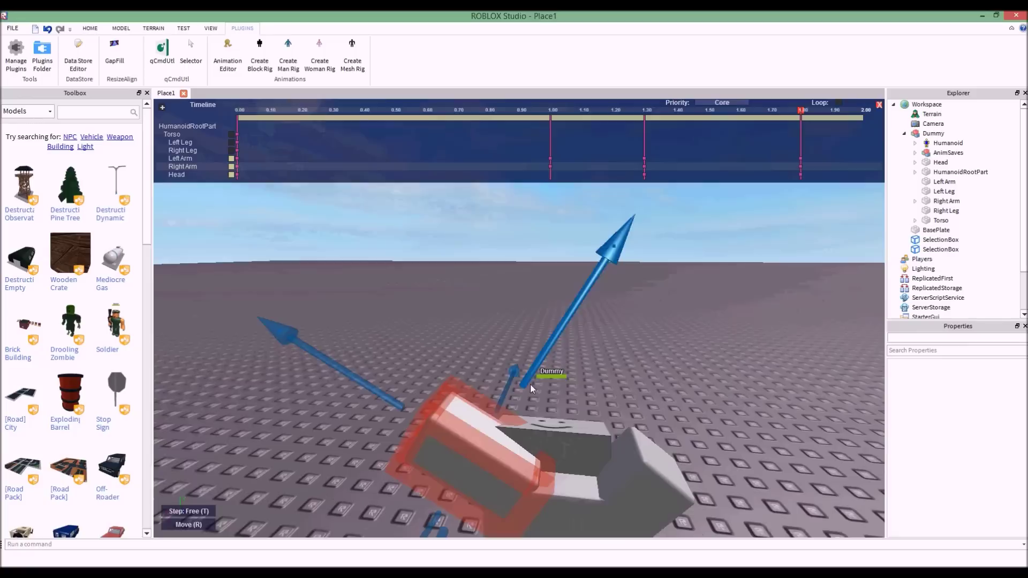
scroll(560, 407, down, 3)
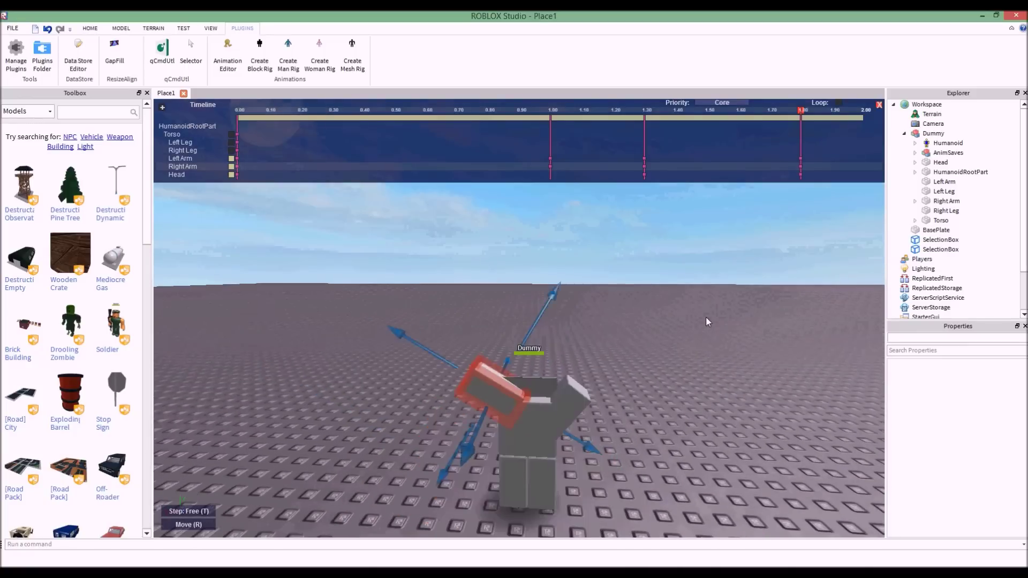
scroll(707, 321, down, 1)
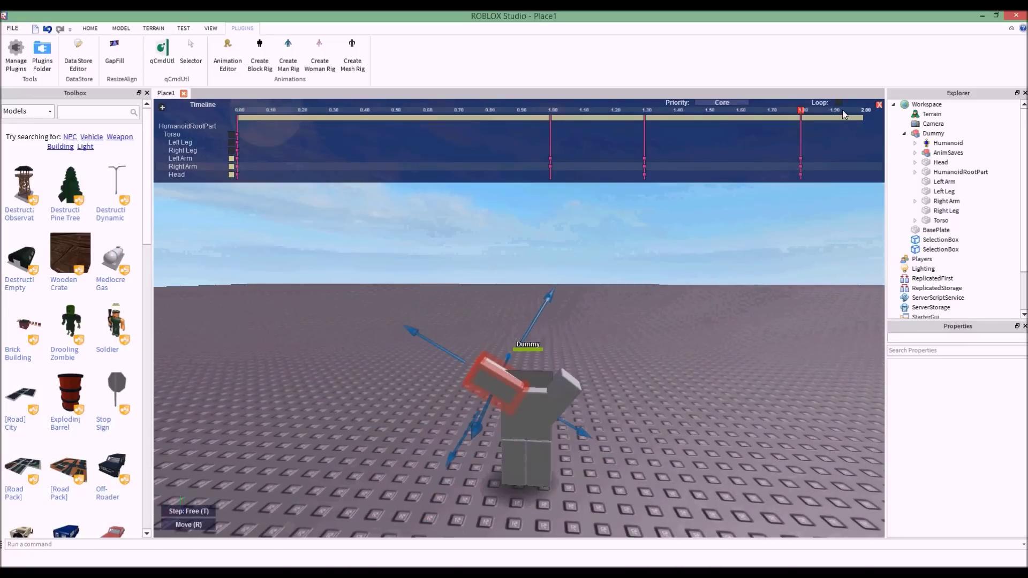
At time 1.90 in Rotate mode, turn the head upright and rotate both raised arms down beside the body
click(837, 110)
key(r)
scroll(464, 410, up, 4)
right_drag(670, 347, 625, 358)
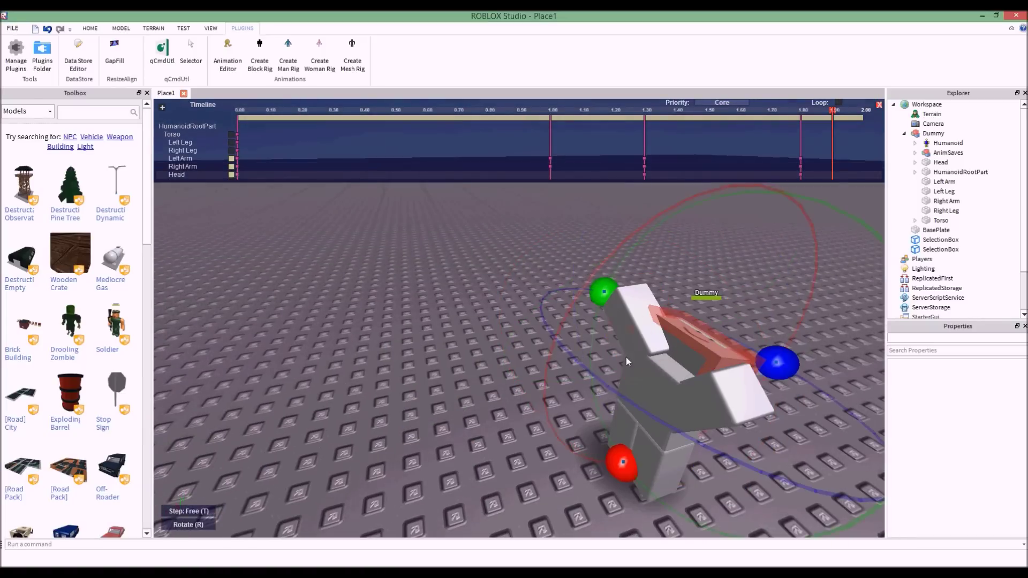
drag(612, 459, 622, 297)
right_drag(625, 297, 702, 278)
drag(752, 452, 652, 297)
click(746, 374)
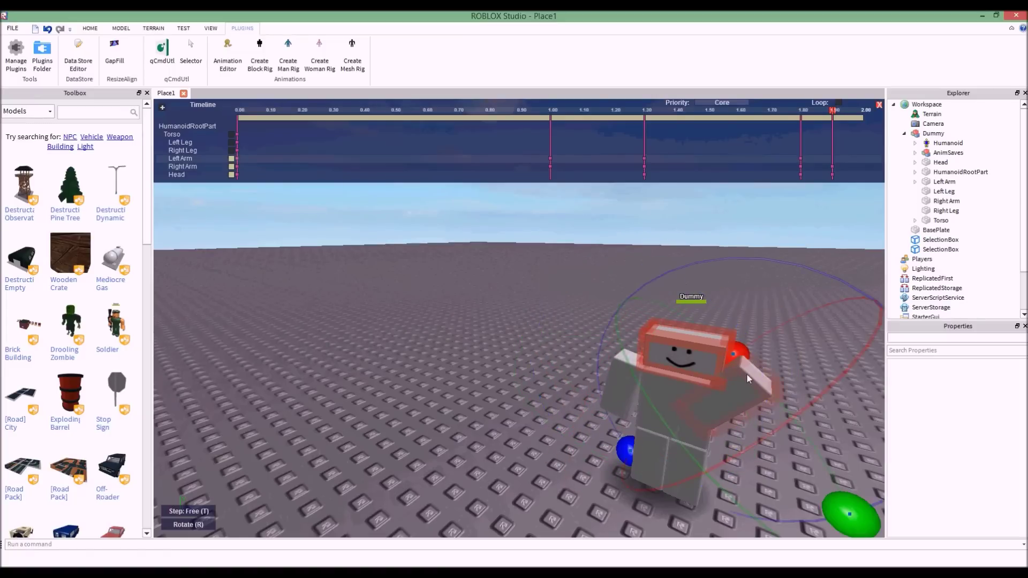
drag(625, 450, 771, 307)
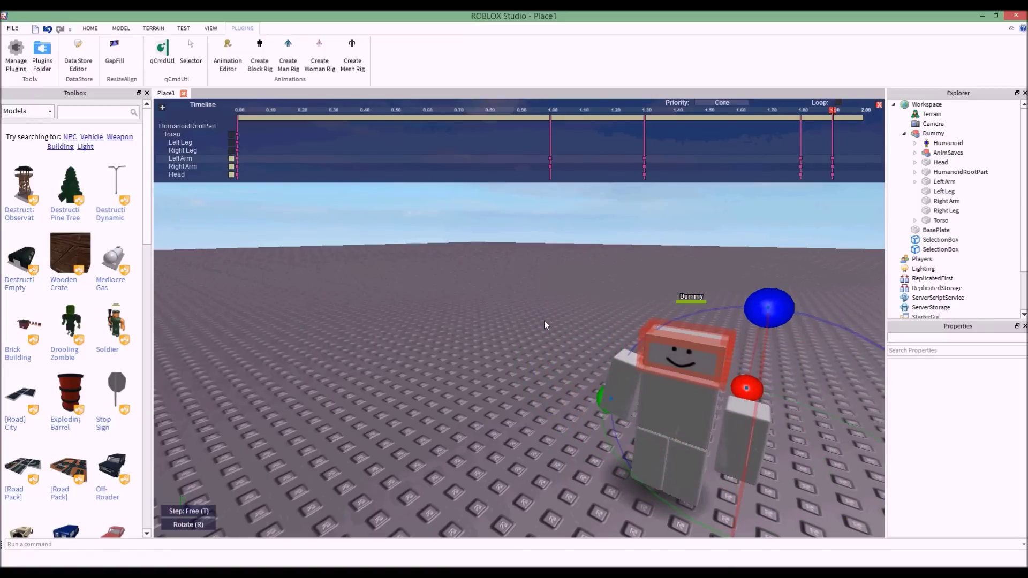
In Move mode at time 1.90, shift both lowered arms and the head to line up with the torso
click(209, 525)
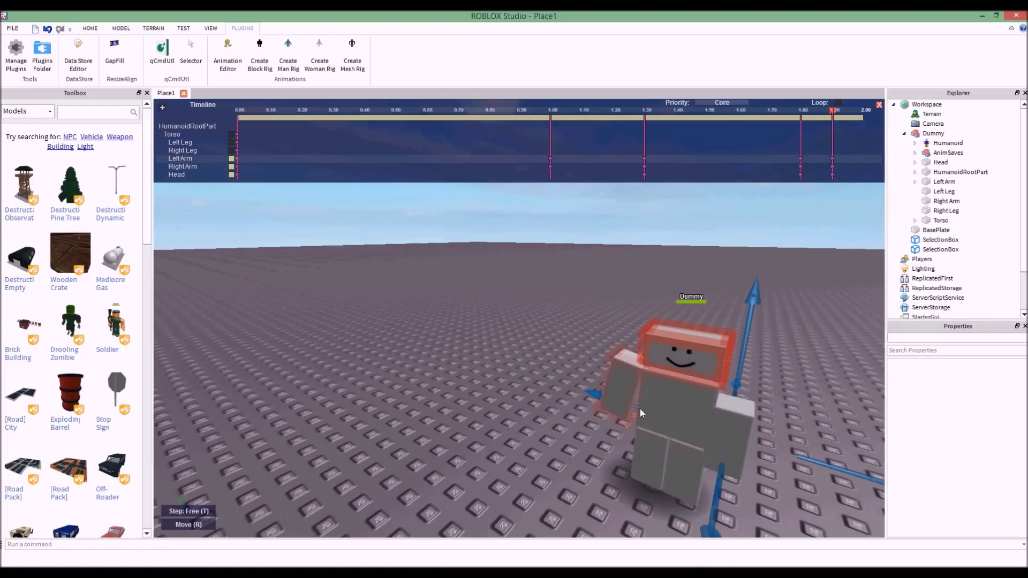
click(634, 373)
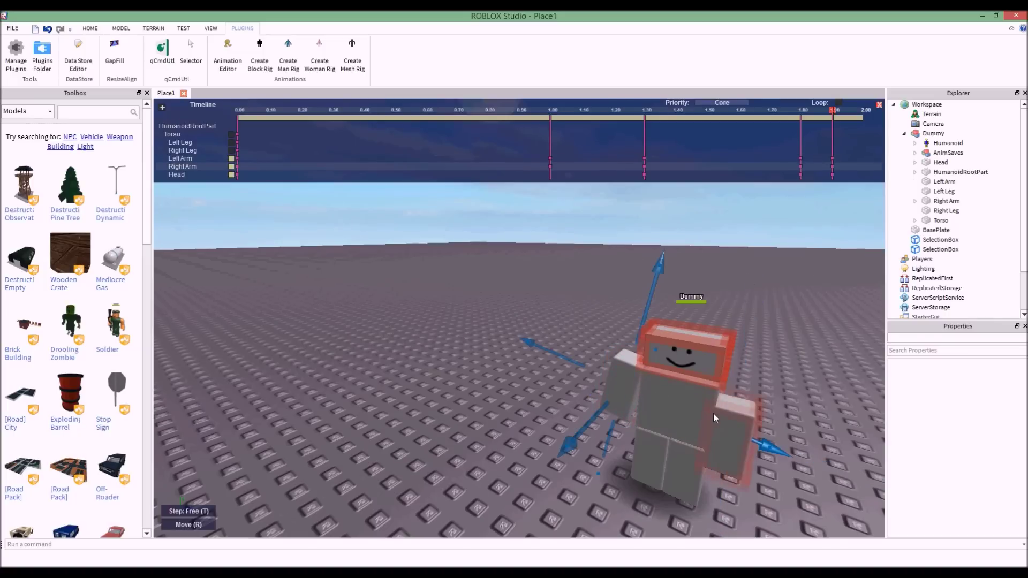
click(689, 353)
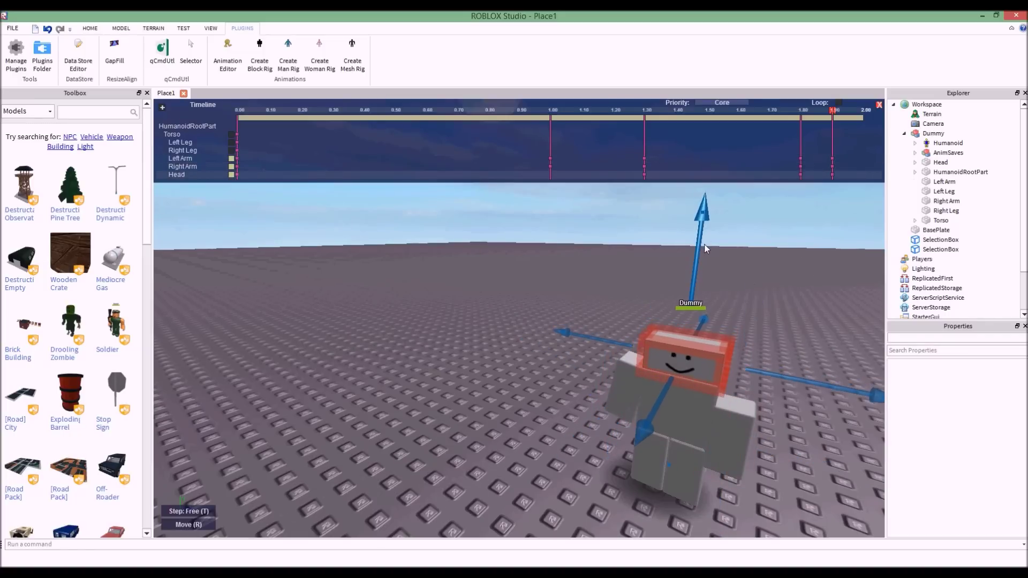
right_drag(281, 418, 300, 422)
key(f)
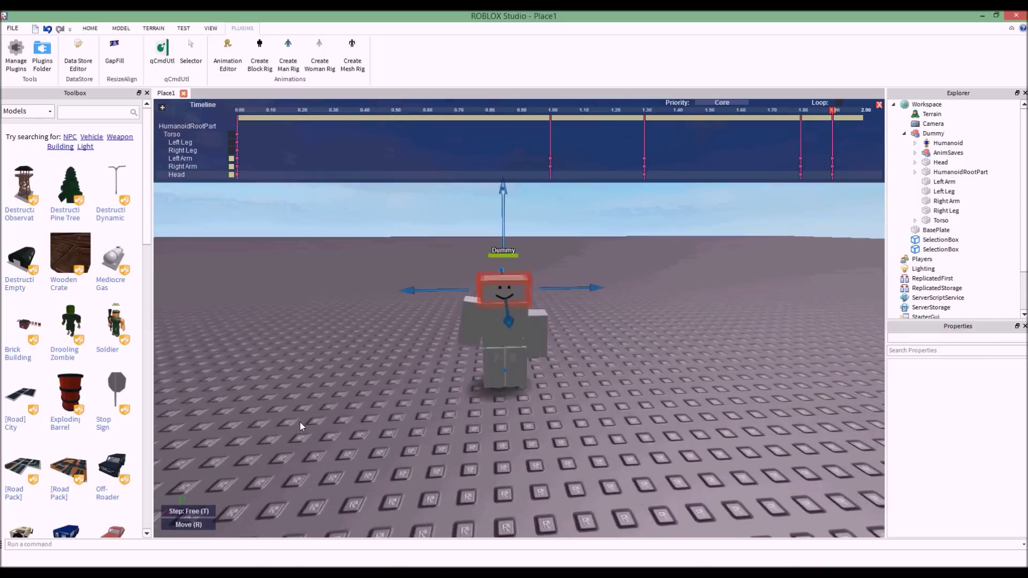
click(575, 343)
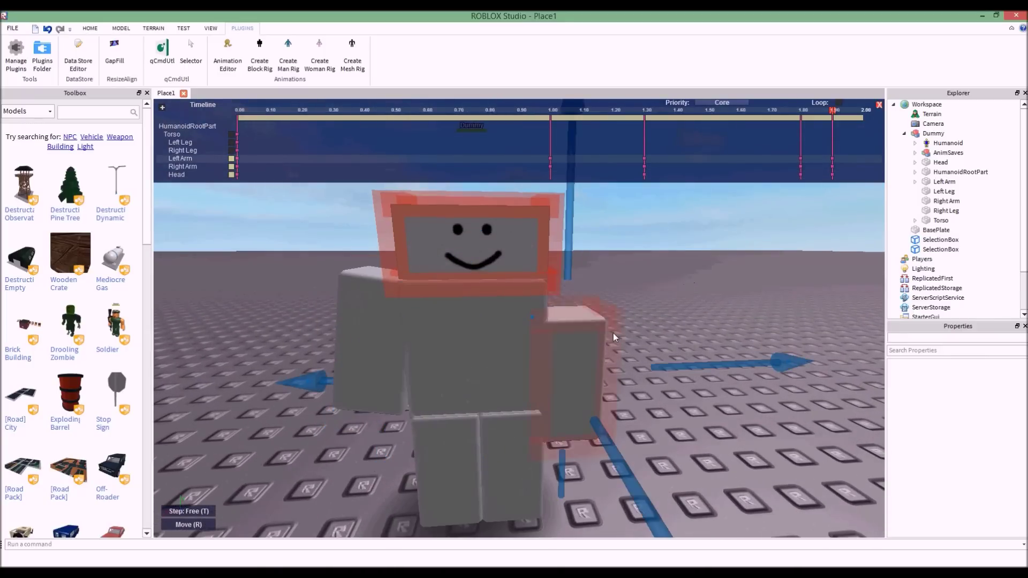
right_drag(524, 327, 524, 324)
scroll(523, 323, down, 10)
scroll(523, 323, up, 4)
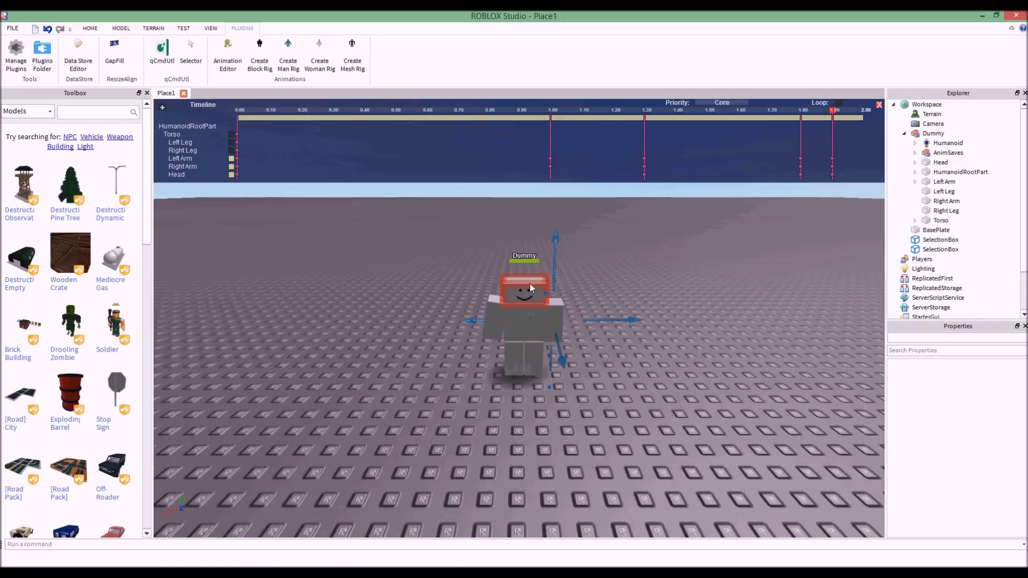
scroll(624, 417, up, 2)
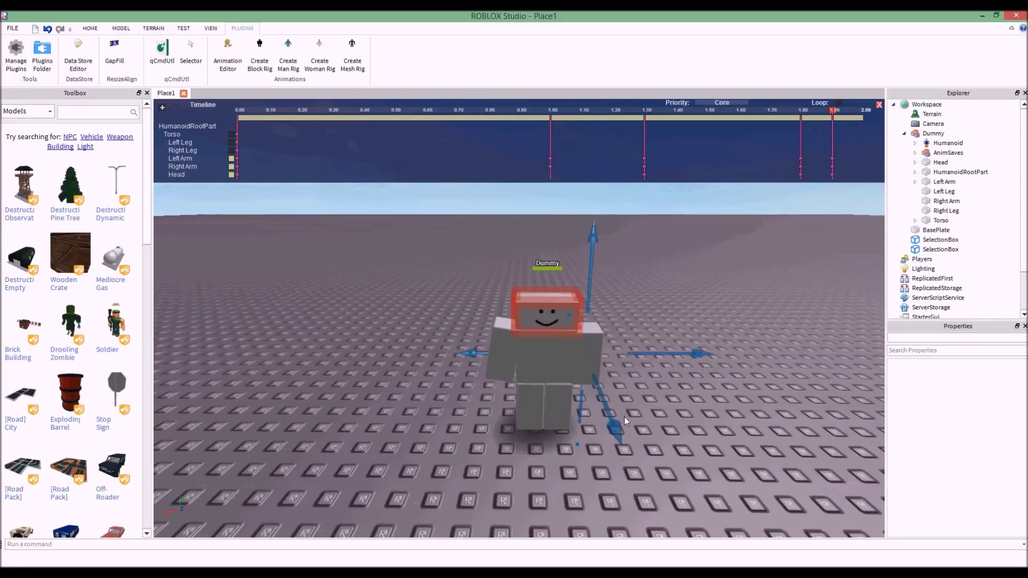
right_drag(625, 416, 506, 384)
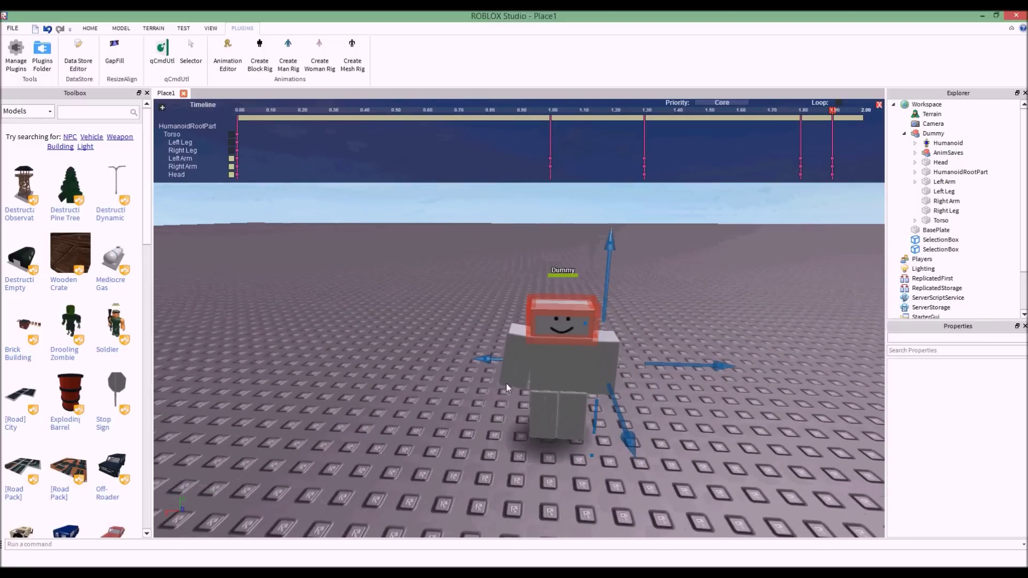
Play the whole animation and watch the dummy's arm and head movement from different angles
click(164, 107)
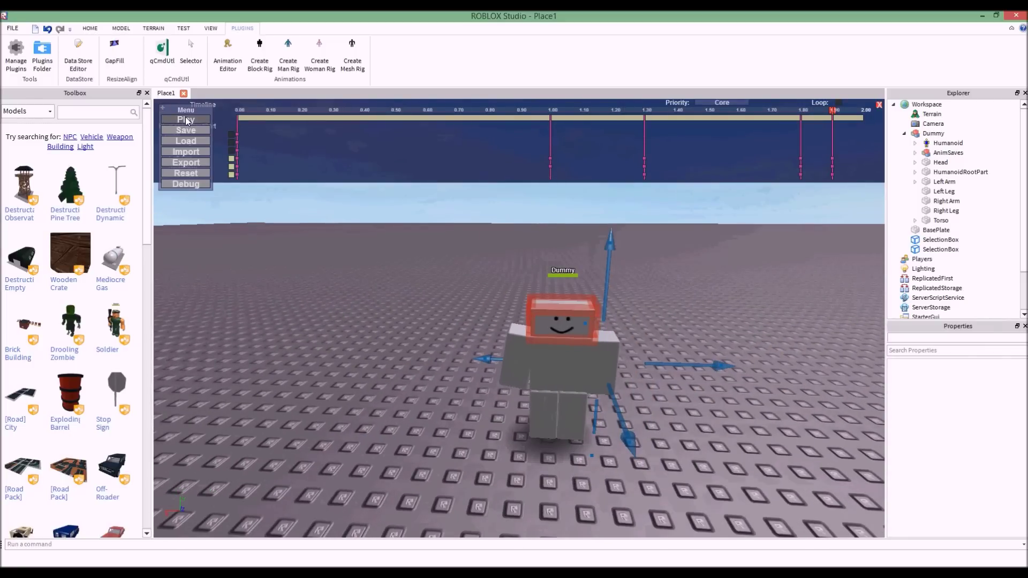
click(187, 121)
right_drag(278, 321, 310, 352)
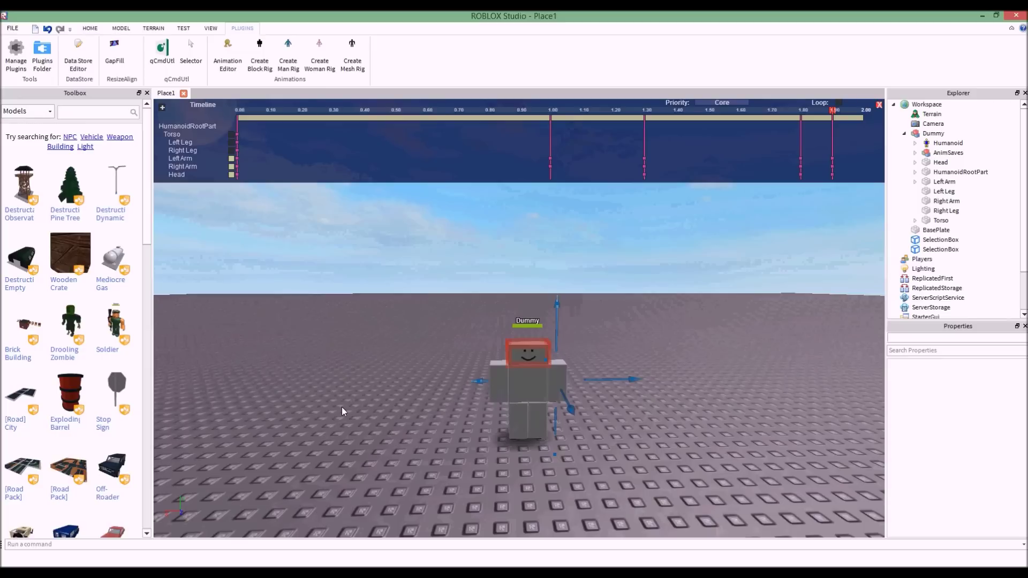
right_drag(342, 411, 345, 410)
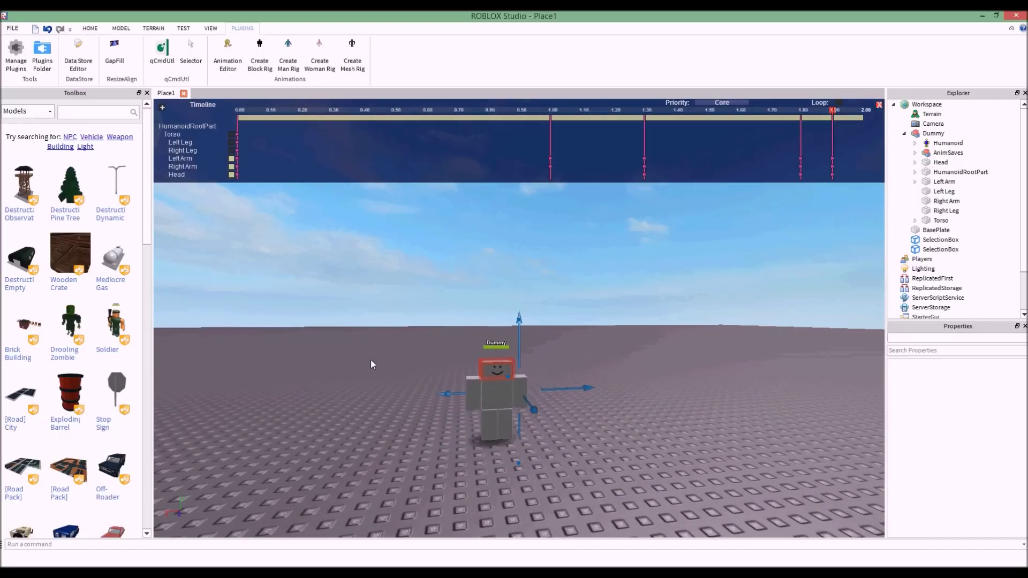
right_drag(370, 364, 389, 357)
scroll(410, 356, up, 2)
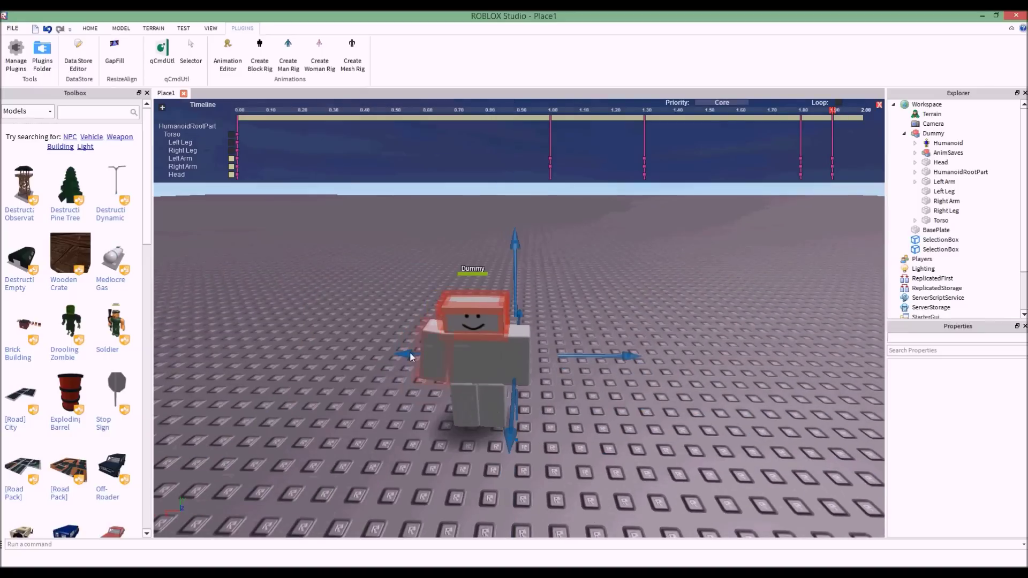
Export the animation and choose to create a new one instead of overwriting an existing animation
click(163, 108)
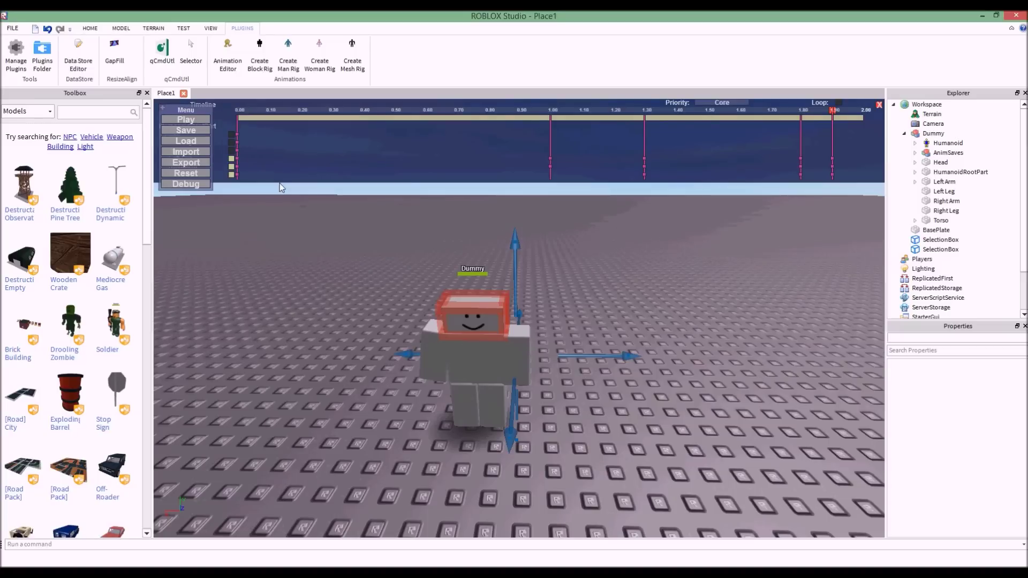
click(199, 162)
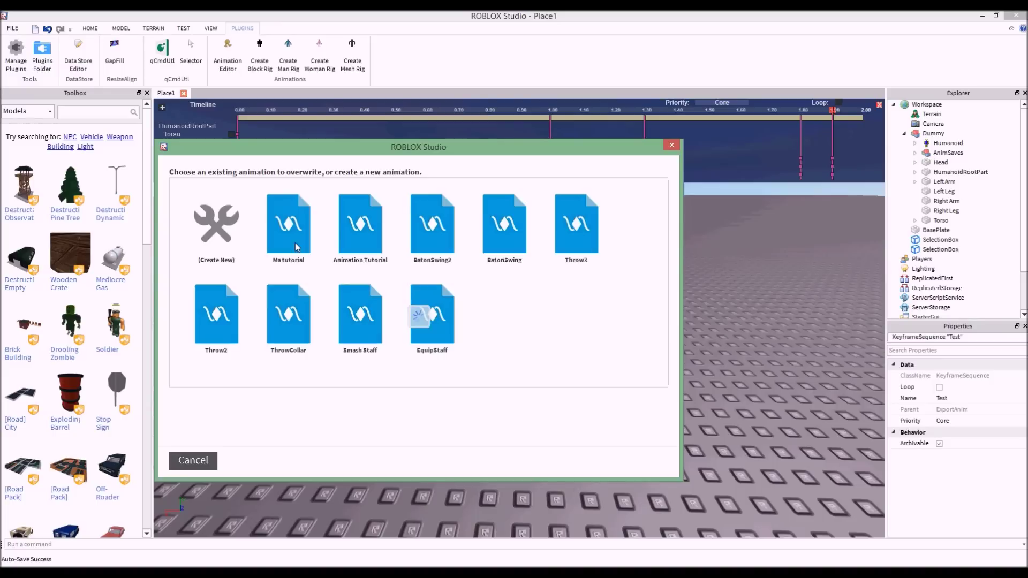
click(223, 230)
click(219, 220)
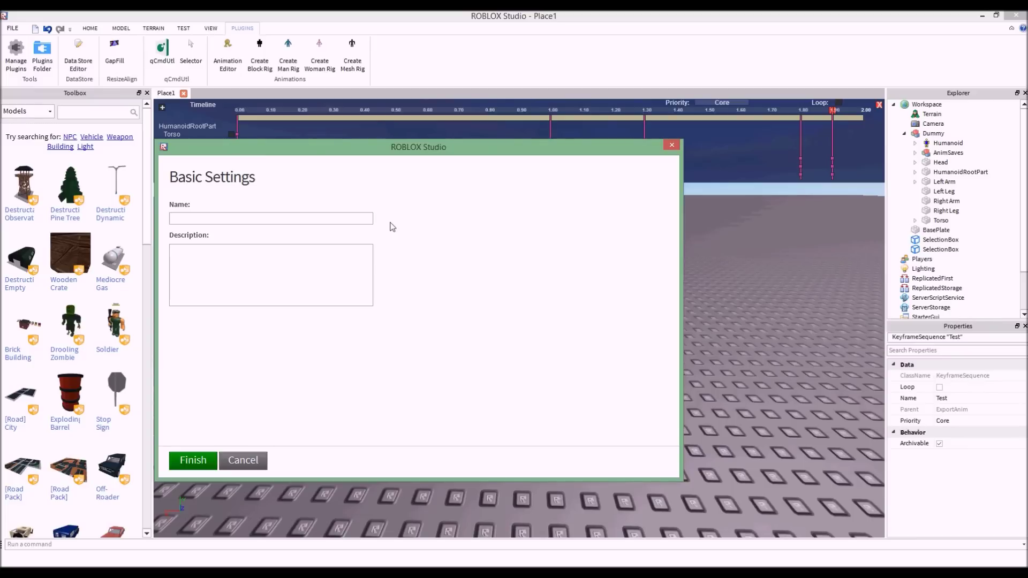
Name the exported animation "Peas", describe it as "Tutorial for the peeps on youtube", upload it and close the upload window
text(Peas)
key(Tab)
text(Tutorial for the peeps onm)
key(BackSpace)
text(youtube)
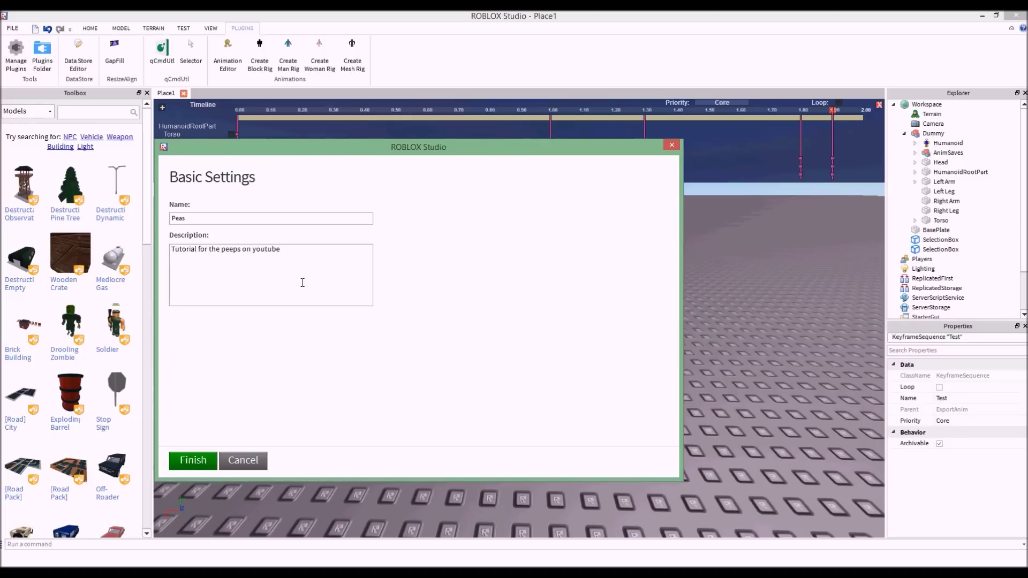
click(192, 461)
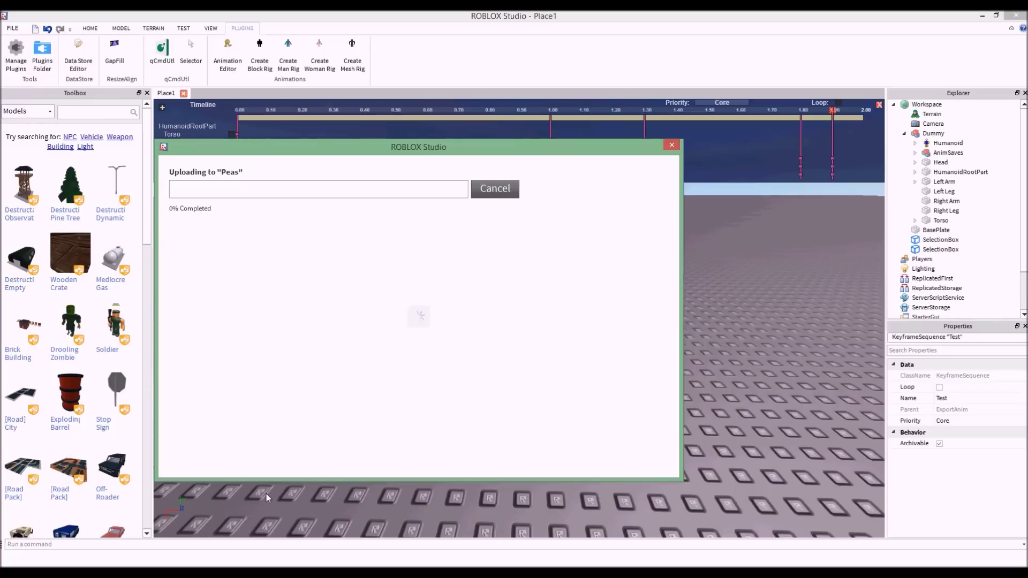
click(495, 190)
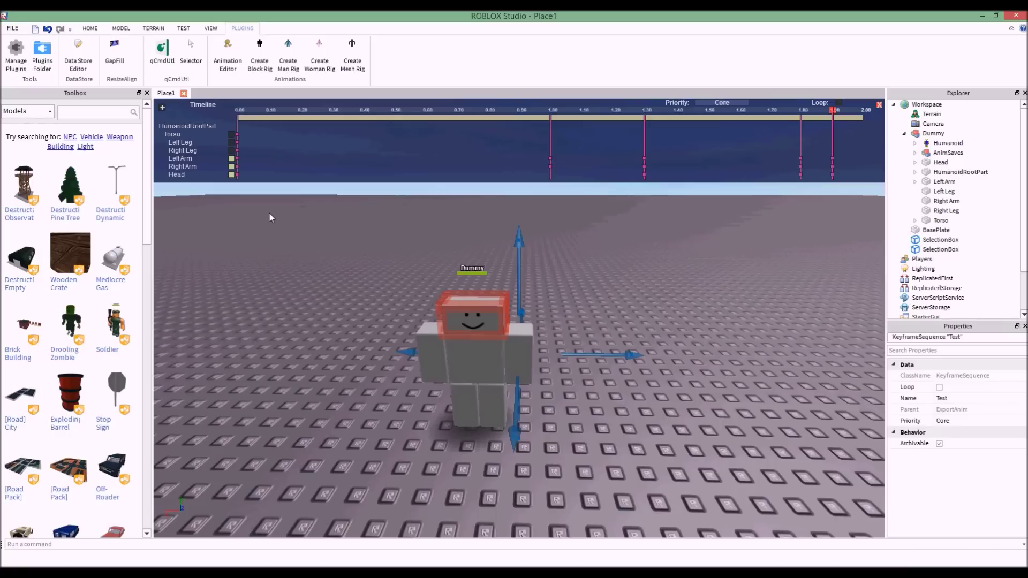
Restart the Animation Editor with the dummy's torso as the base object and start importing an animation
click(234, 64)
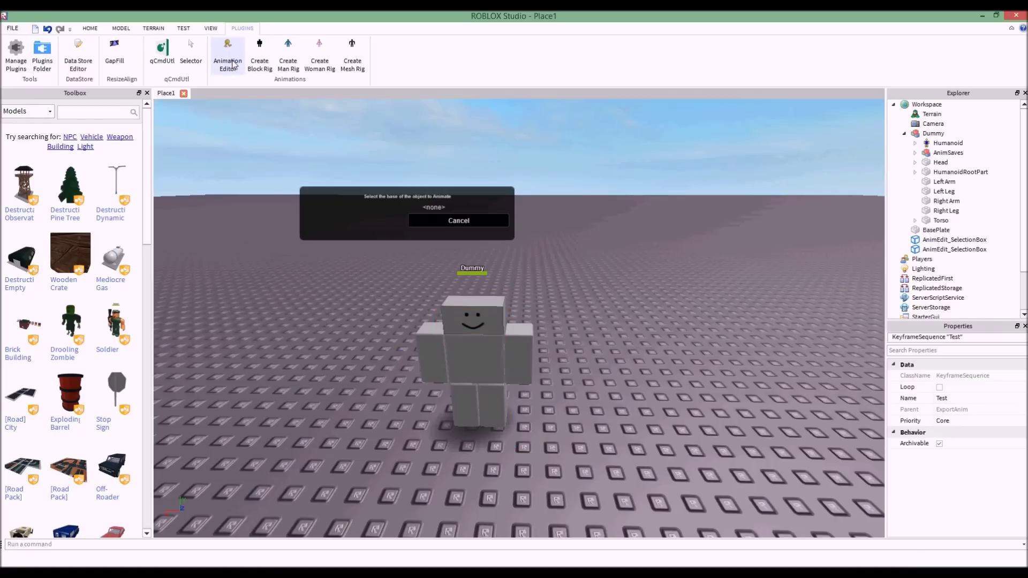
click(464, 224)
click(228, 57)
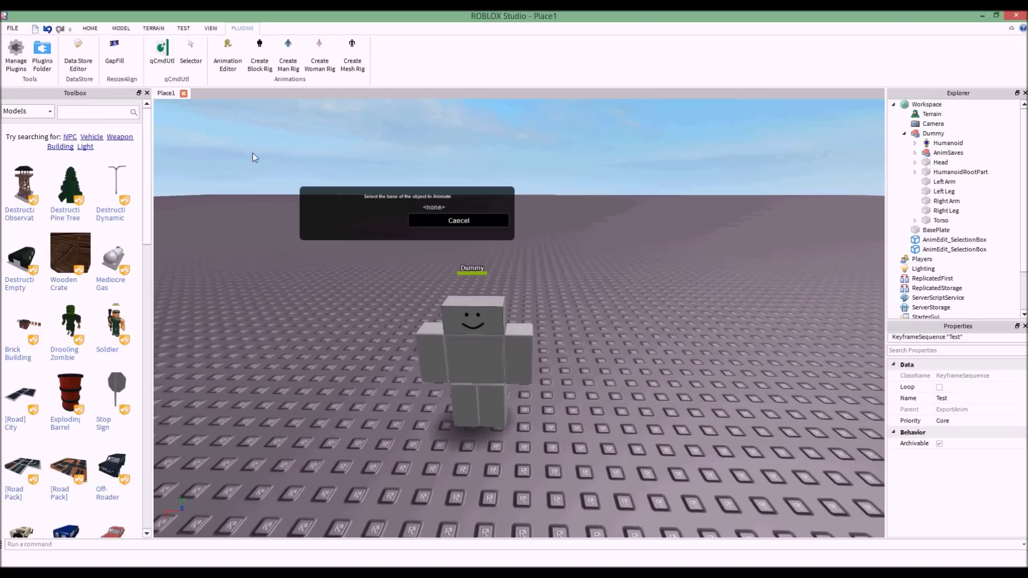
click(467, 347)
click(364, 220)
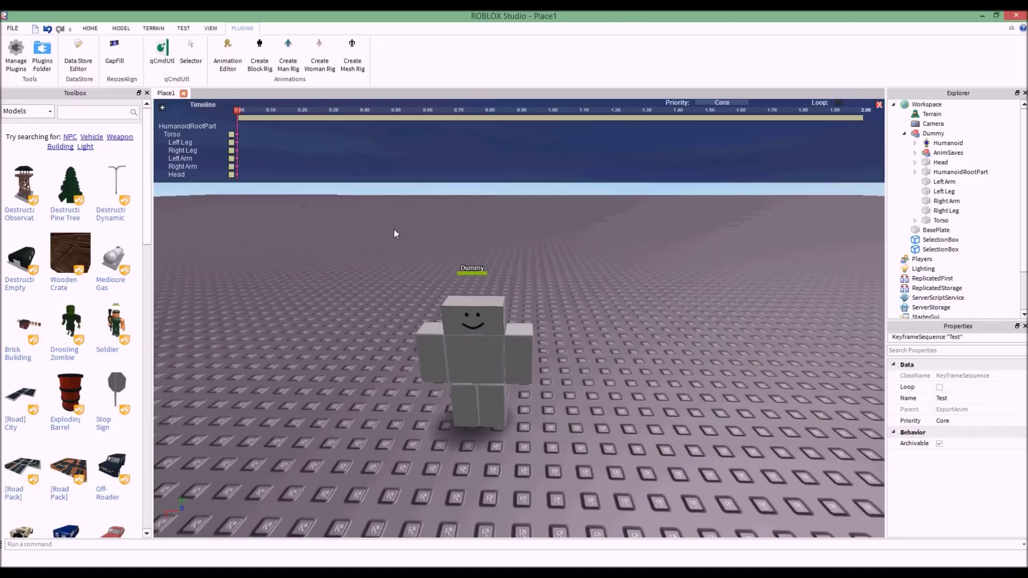
click(162, 106)
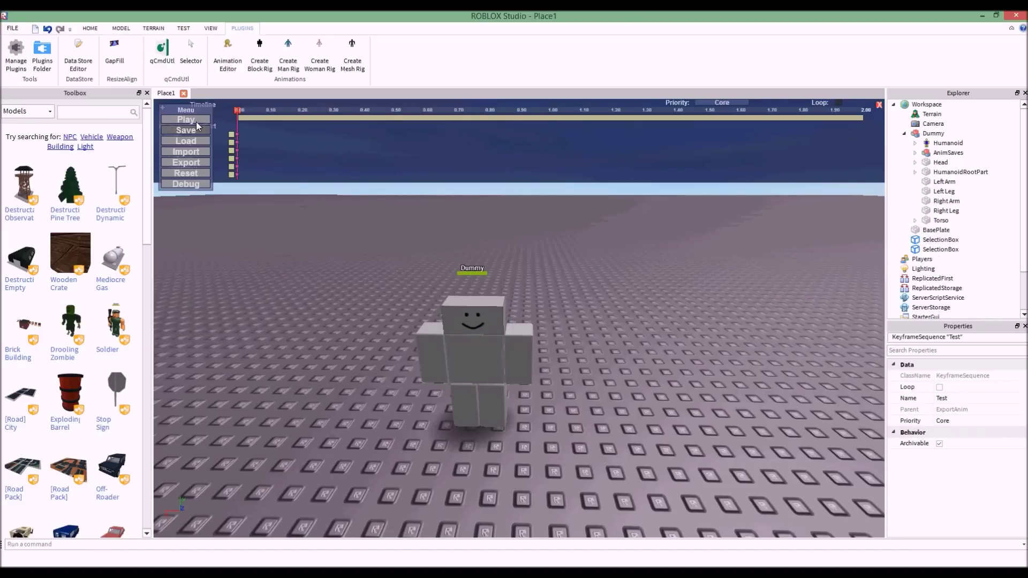
click(195, 151)
Switch to the Roblox website, open the "Peas" animation among your created animations, and copy the animation ID from its address
key(alt+Tab)
double_click(465, 10)
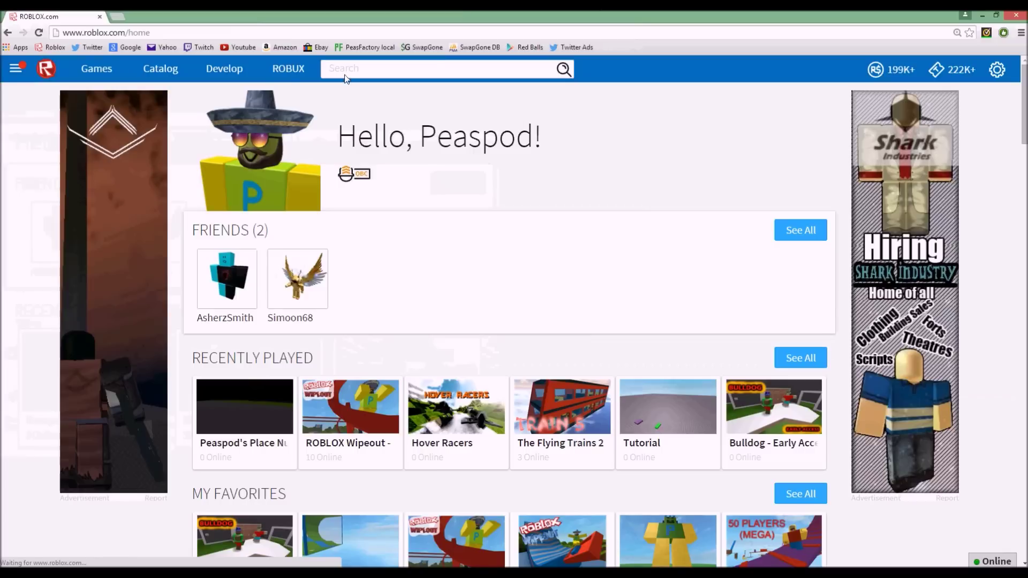
click(238, 75)
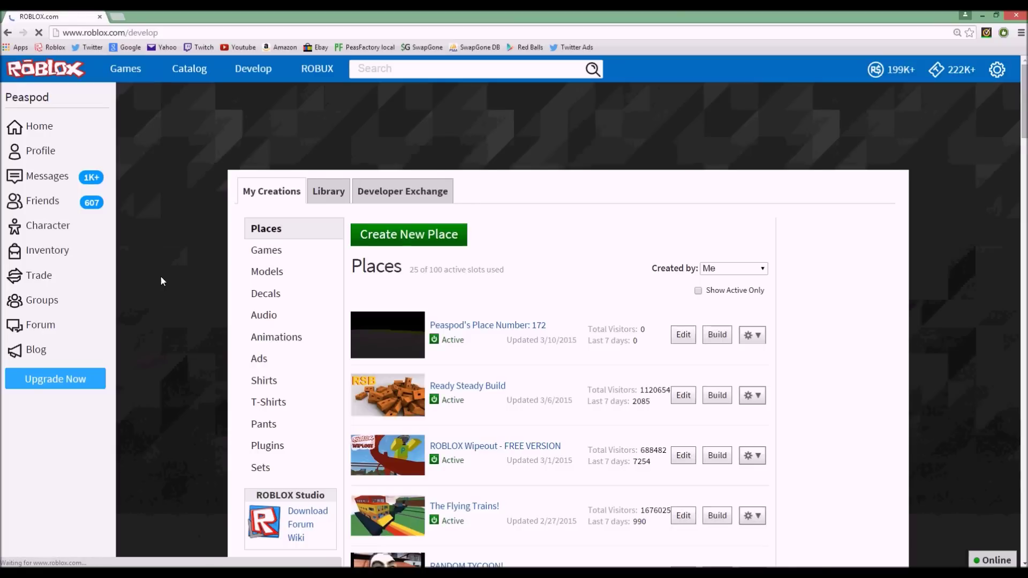
click(276, 338)
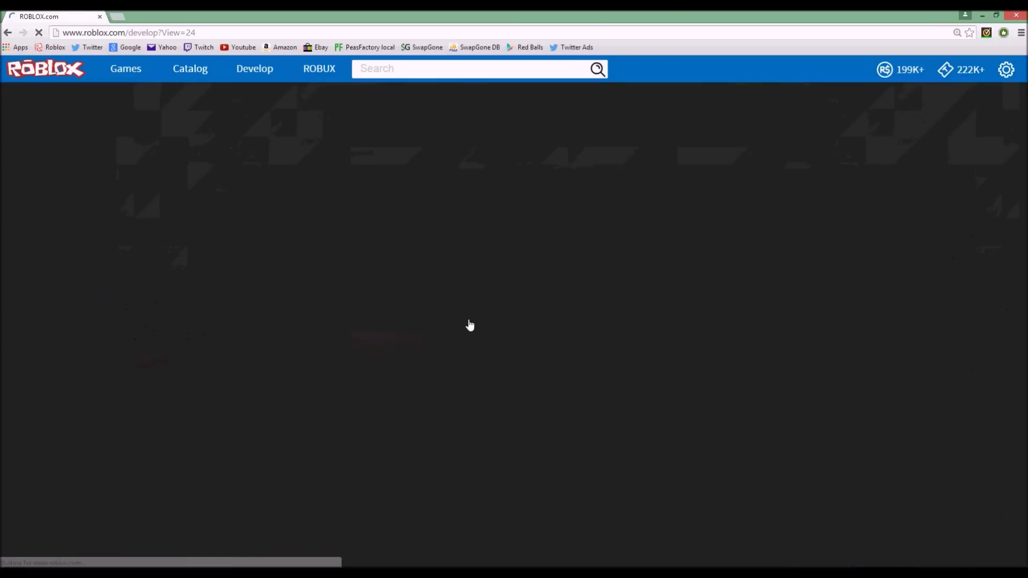
click(441, 286)
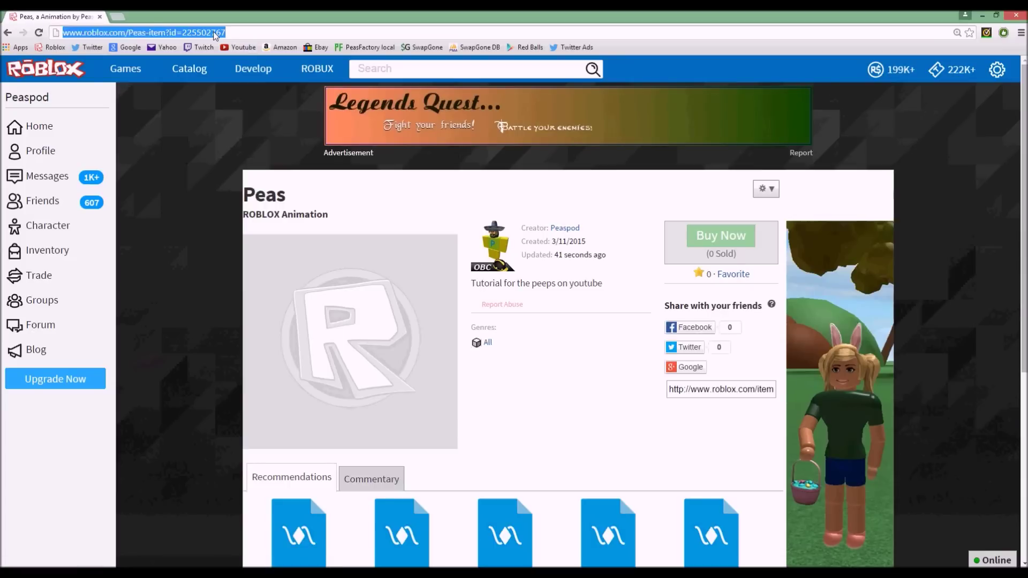
double_click(215, 32)
key(ctrl+c)
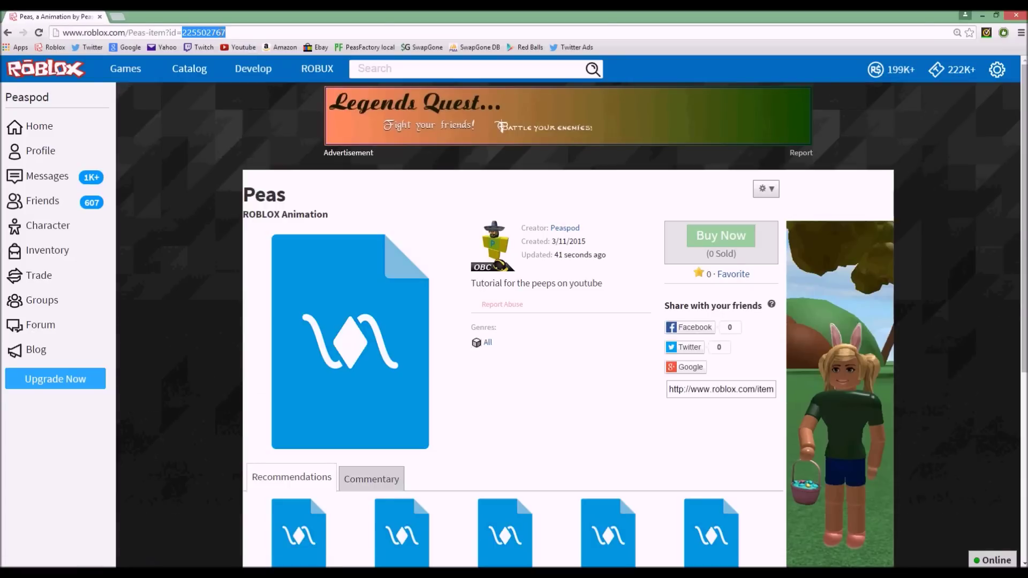
double_click(279, 189)
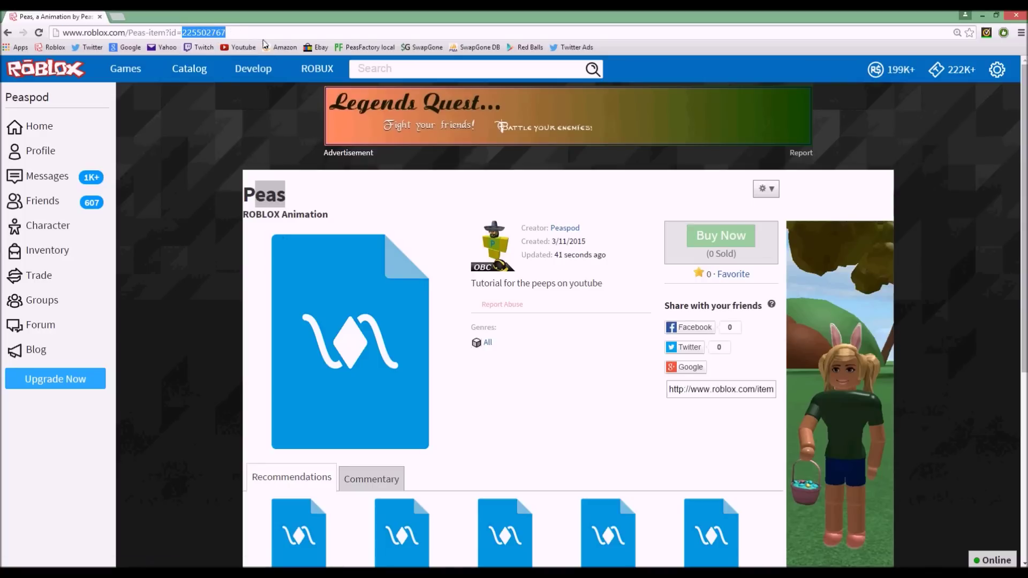
Return to Roblox Studio and import the animation with the copied ID 225502767 onto the dummy
key(alt+Tab)
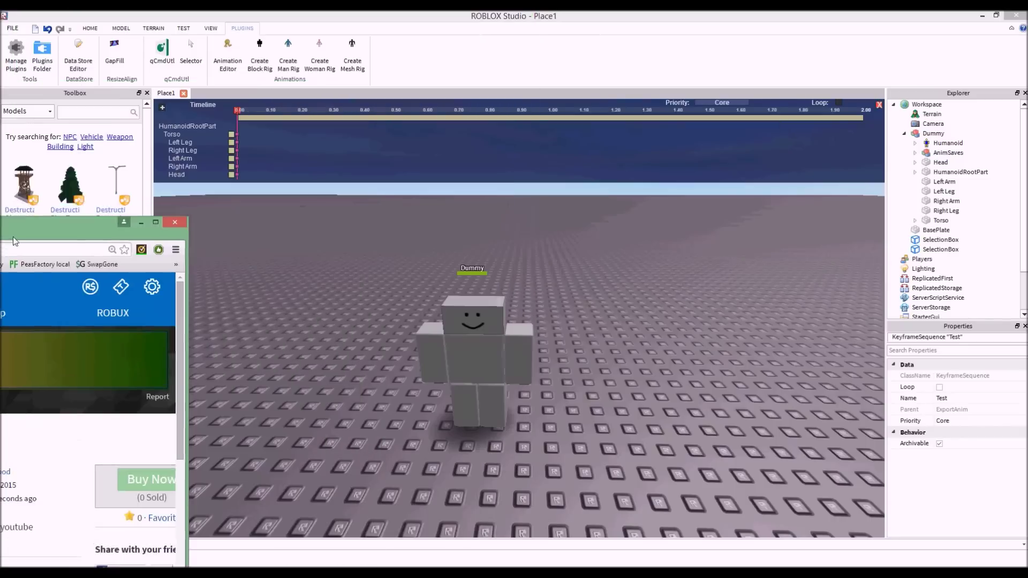
click(162, 107)
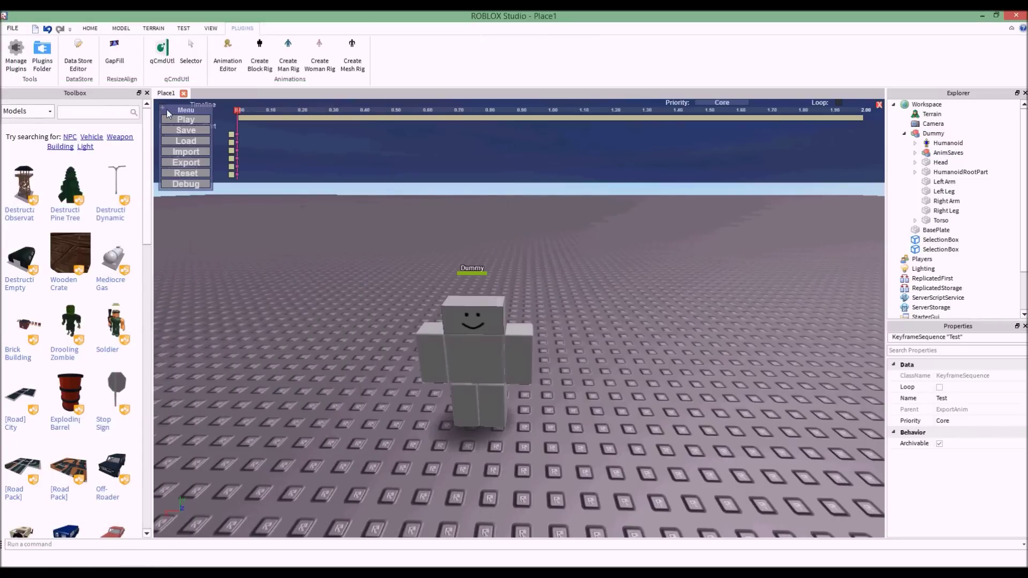
click(195, 152)
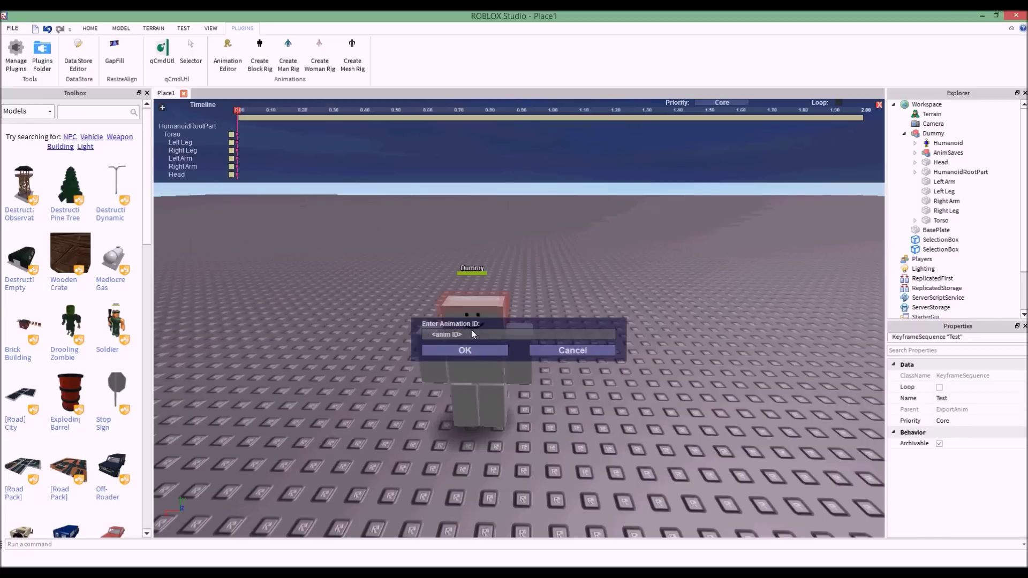
key(ctrl+v)
click(479, 350)
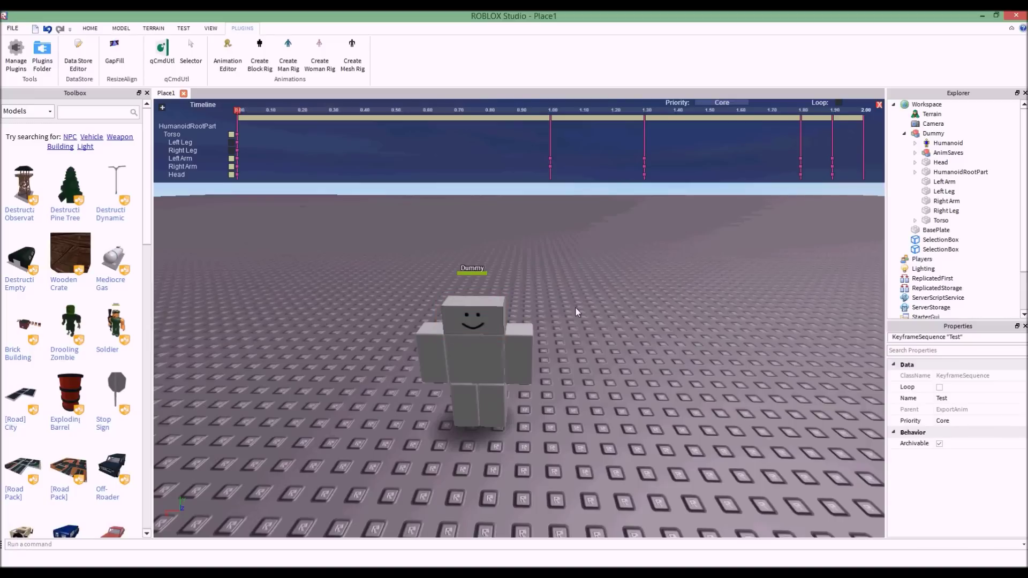
At the 1.30 keyframe, move the dummy's floating head straight down onto its torso
click(644, 110)
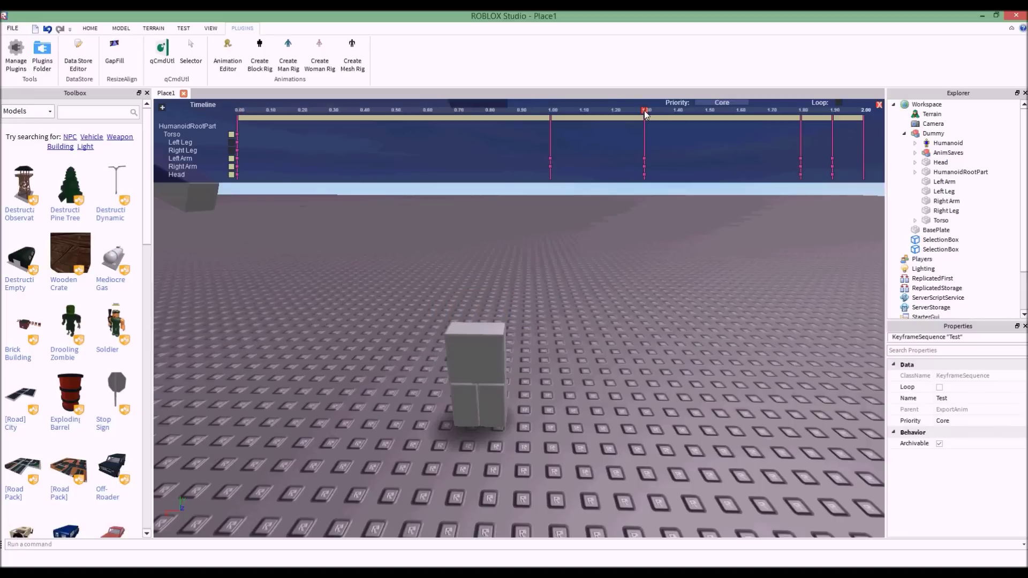
scroll(602, 329, down, 5)
scroll(602, 329, up, 5)
right_drag(602, 329, 602, 329)
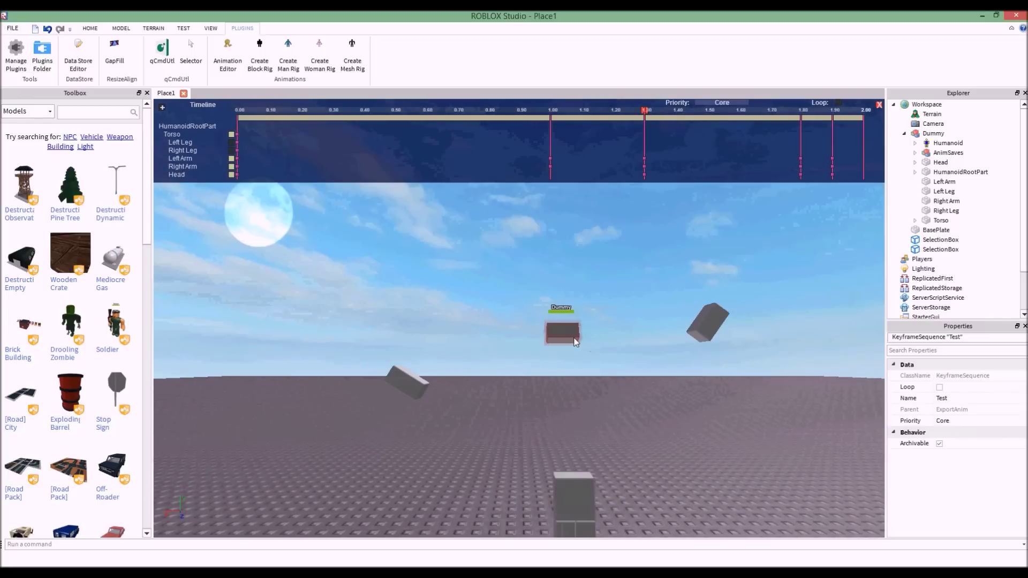
click(575, 342)
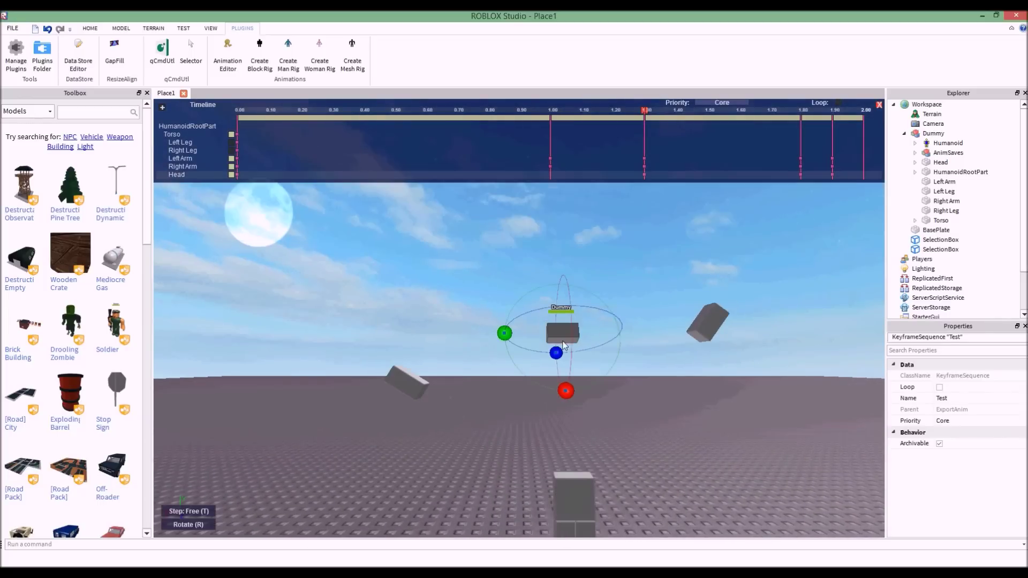
key(r)
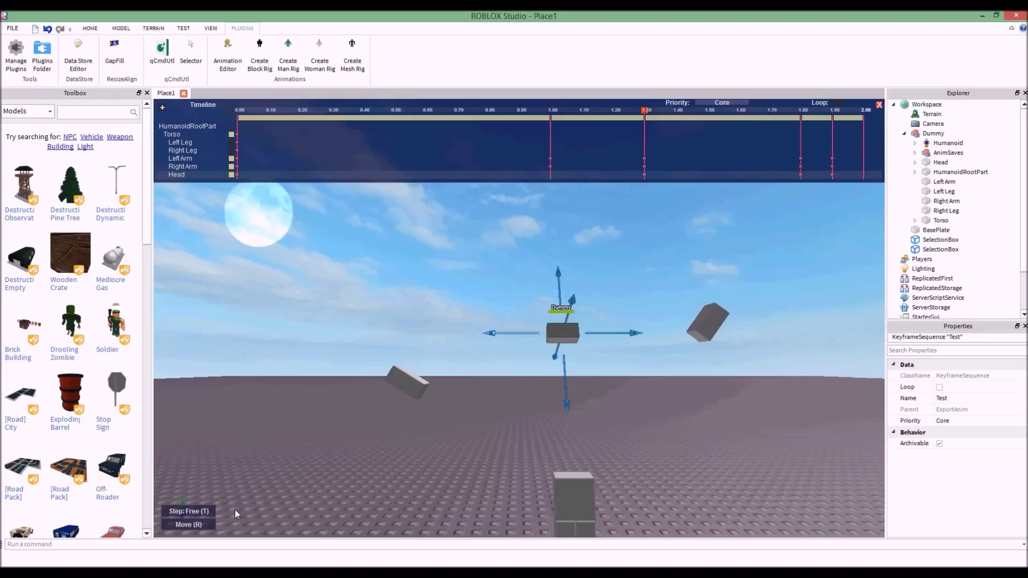
drag(569, 278, 571, 396)
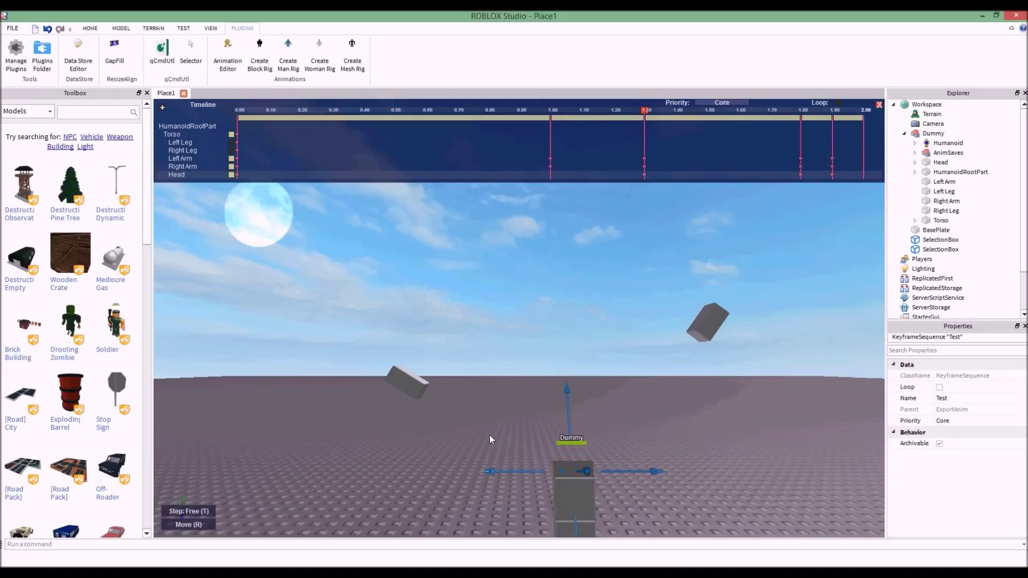
Play the edited animation and watch the dummy's head and arm movement
key(f)
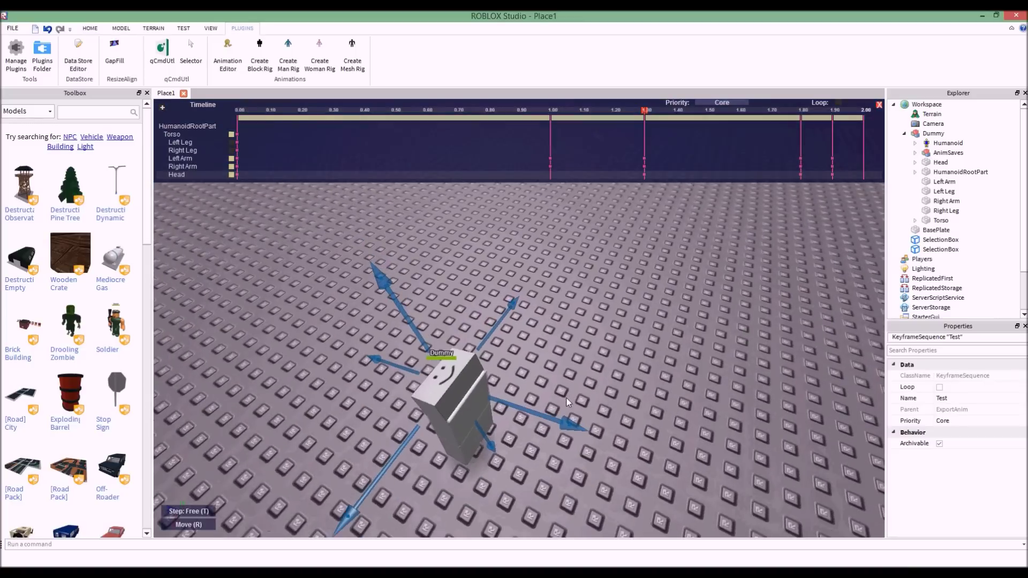
right_drag(463, 369, 545, 417)
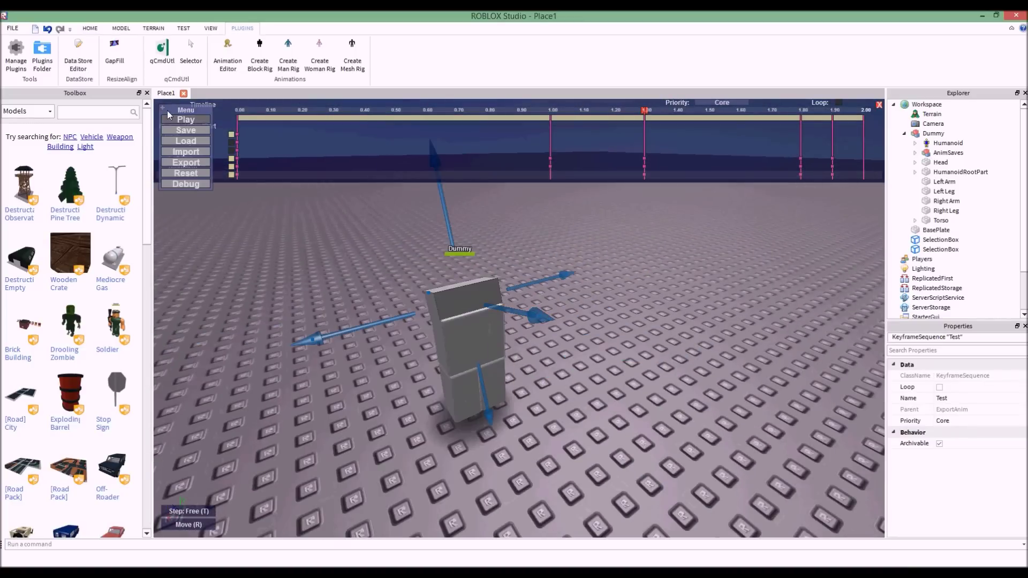
click(182, 123)
scroll(300, 306, down, 5)
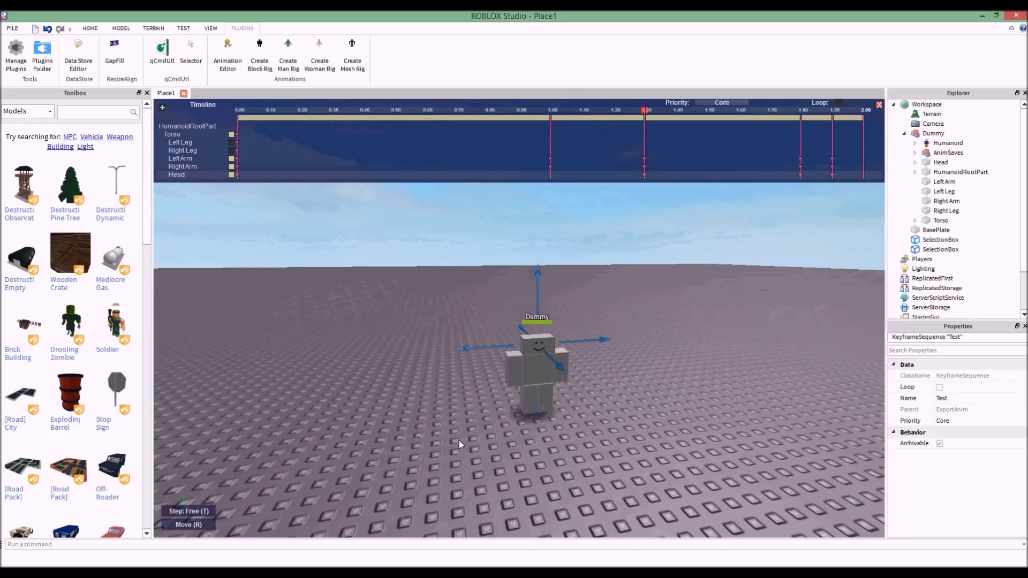
key(space)
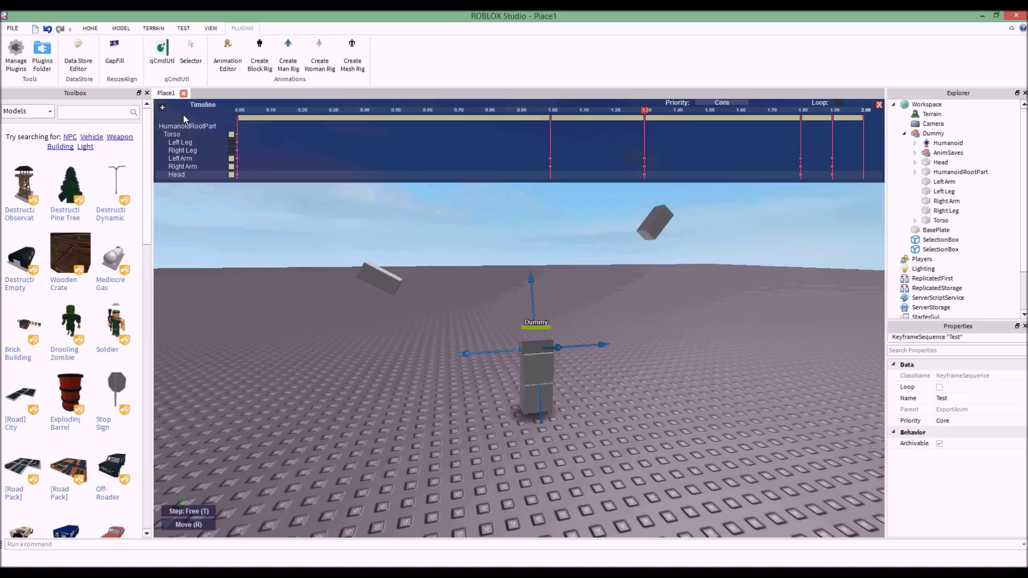
Export the edited animation over the existing "Peas" animation and close the upload window
click(162, 109)
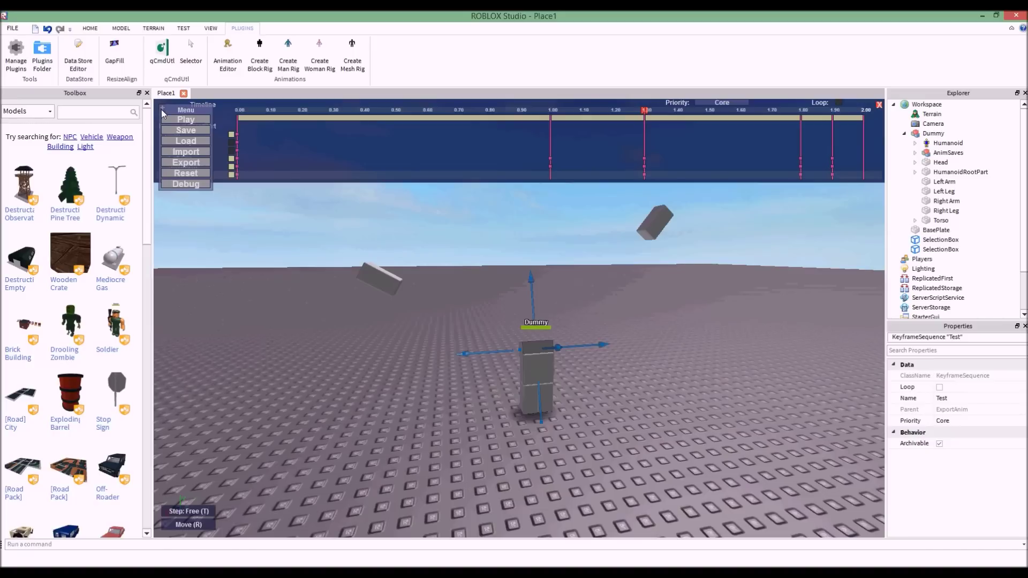
click(197, 162)
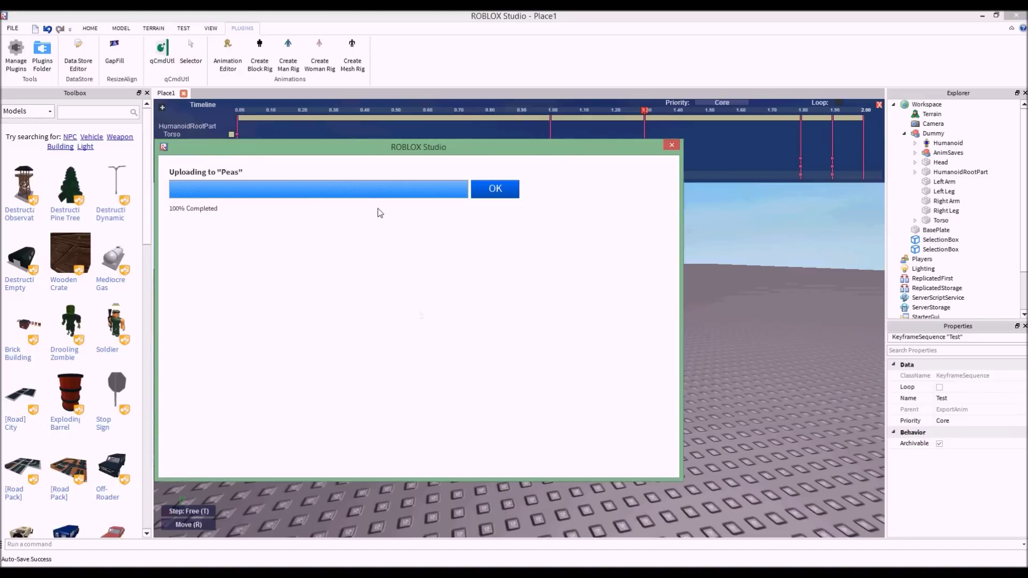
click(506, 188)
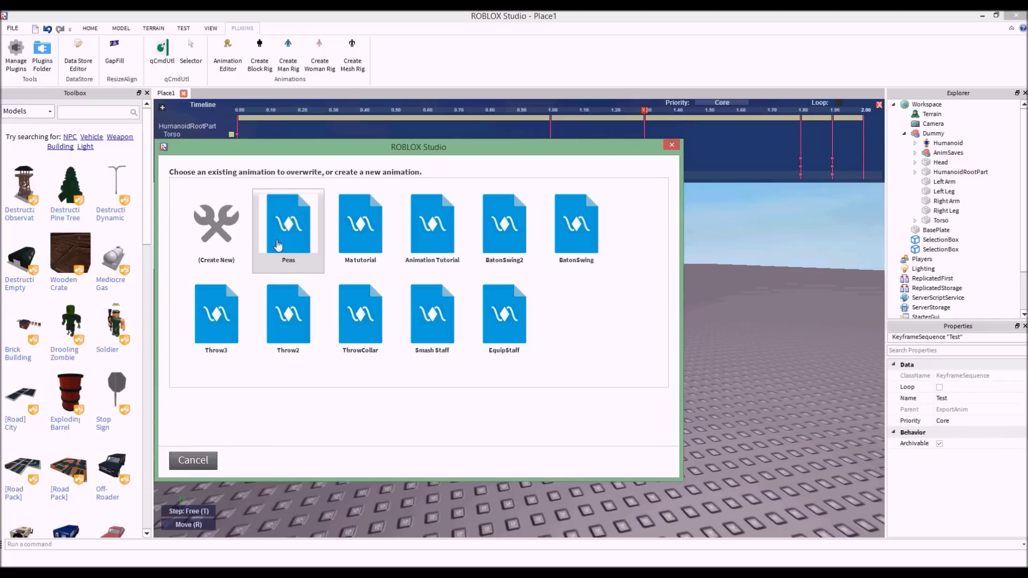
click(304, 224)
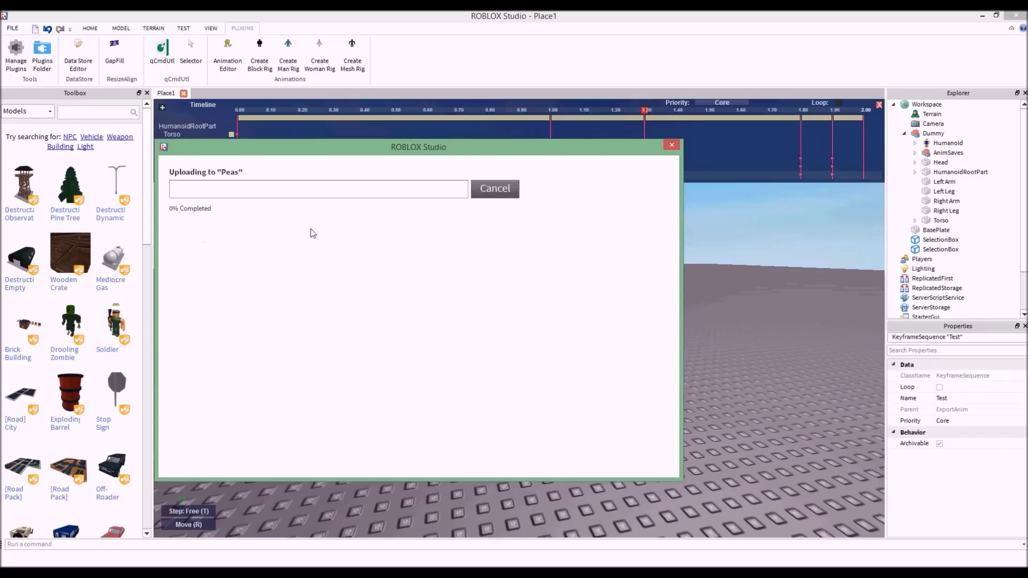
click(493, 192)
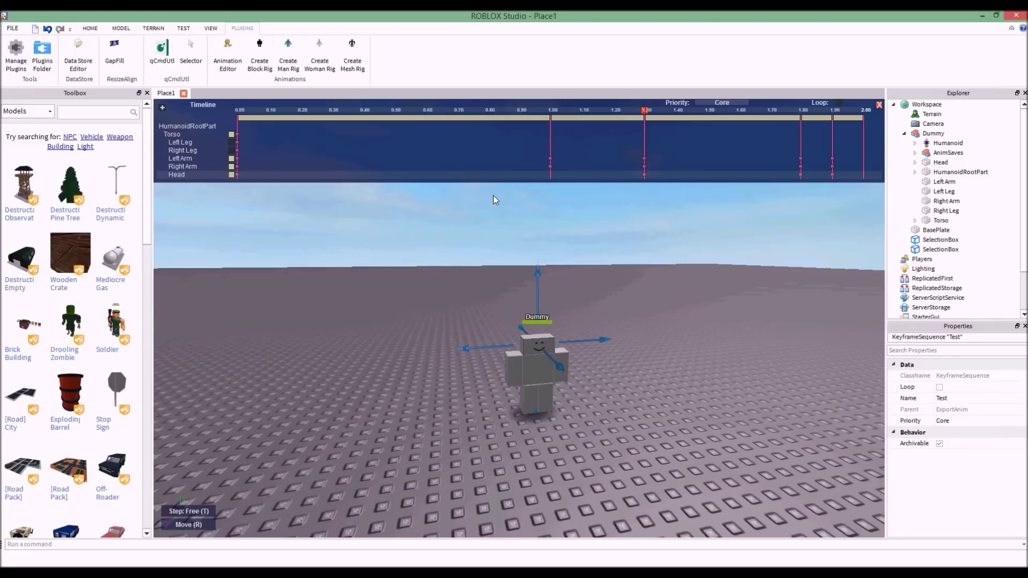
Turn off the torso's checkbox in the timeline and reset the whole animation
scroll(470, 242, down, 3)
scroll(448, 256, up, 4)
scroll(448, 256, down, 2)
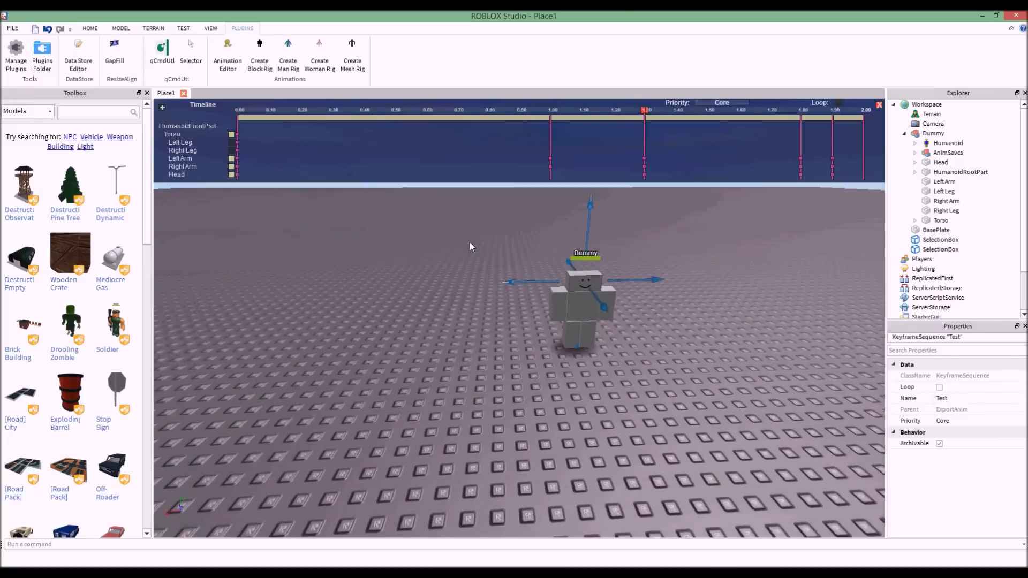
click(231, 135)
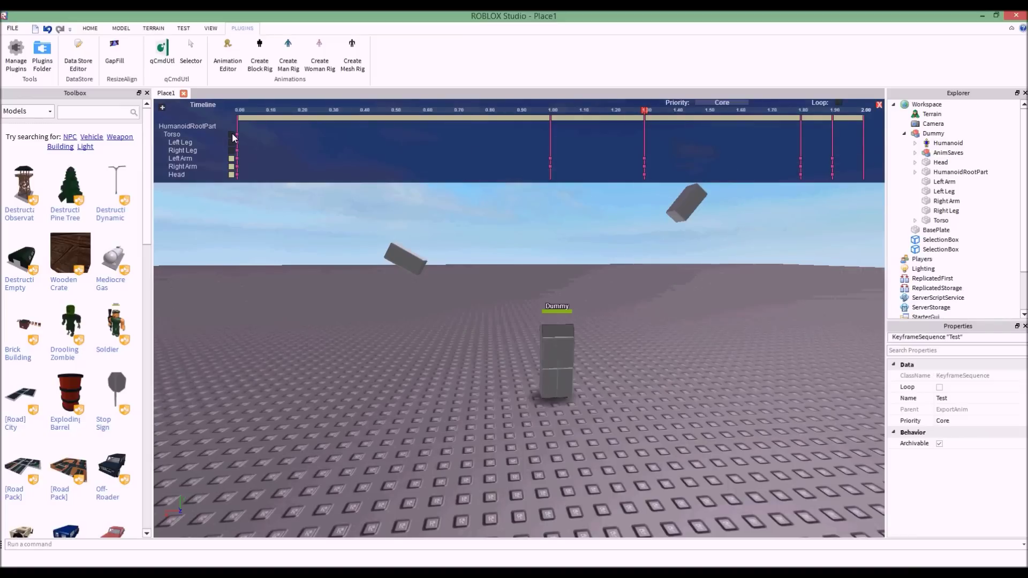
mouse_move(164, 111)
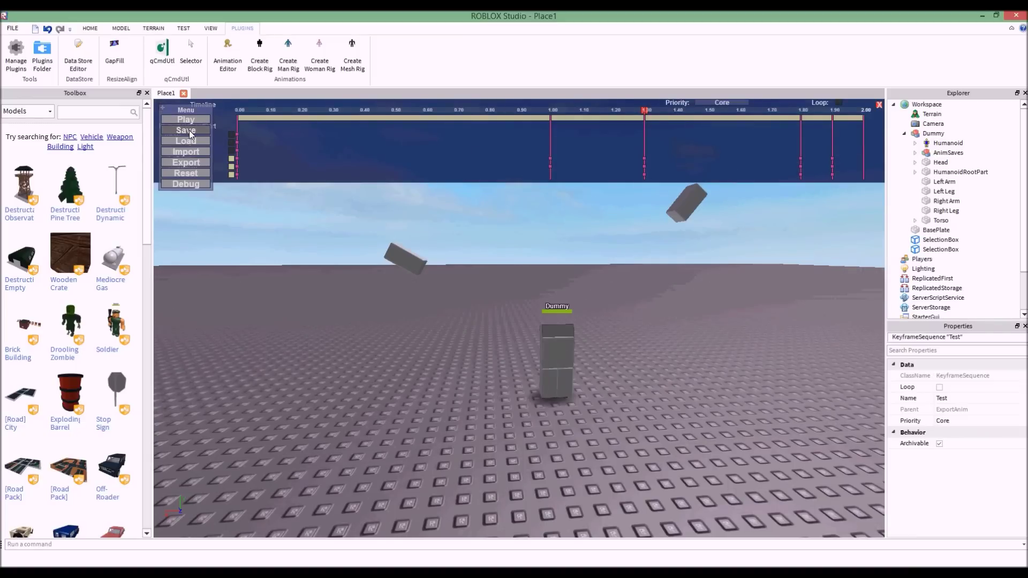
click(194, 173)
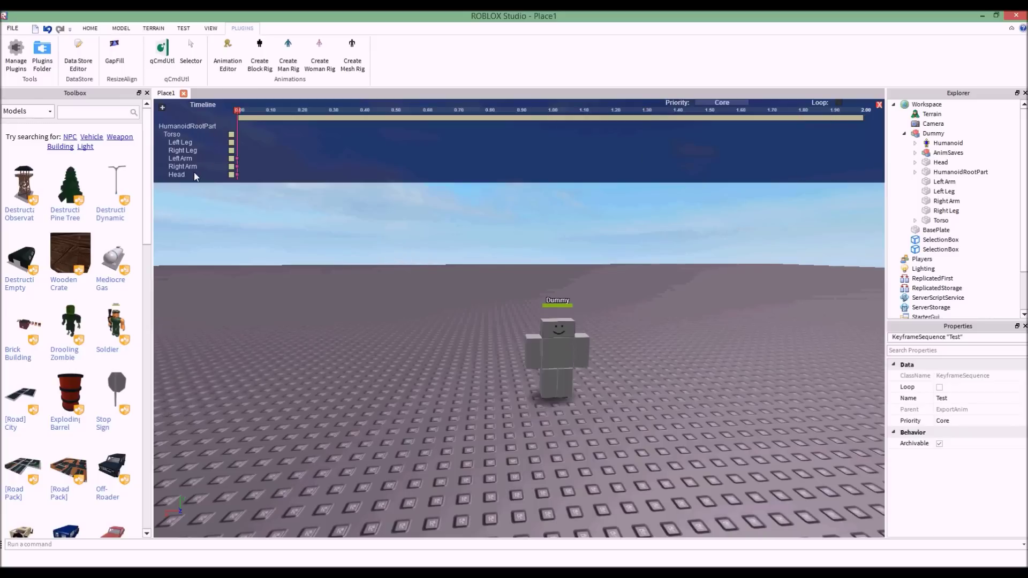
At about 0.25 on the timeline, move the dummy's head straight up, well above its body
click(163, 108)
click(316, 110)
click(558, 328)
drag(557, 329, 540, 212)
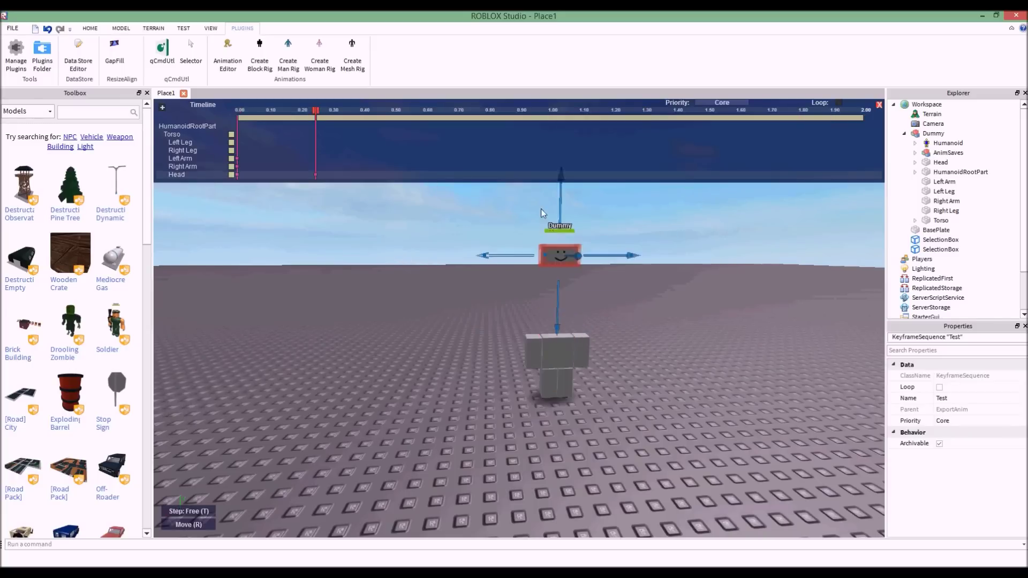
Look over the editor's animation commands and show the available animation priority options
click(163, 107)
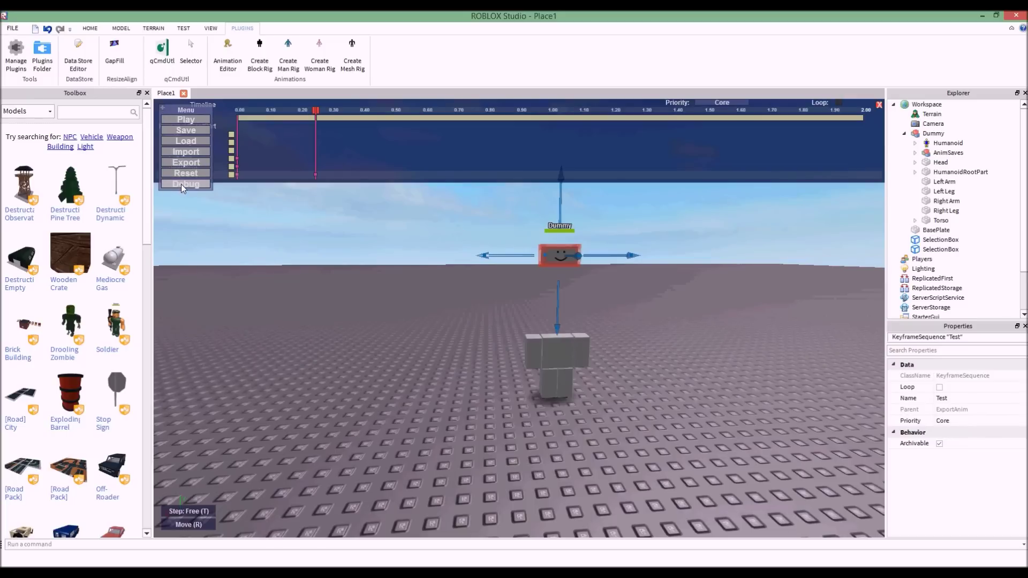
click(163, 107)
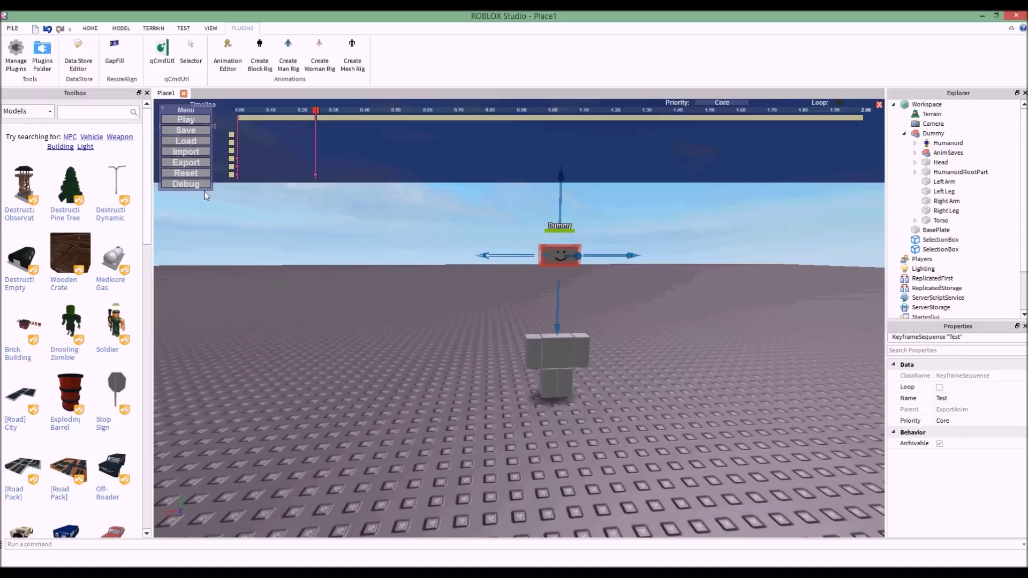
click(164, 108)
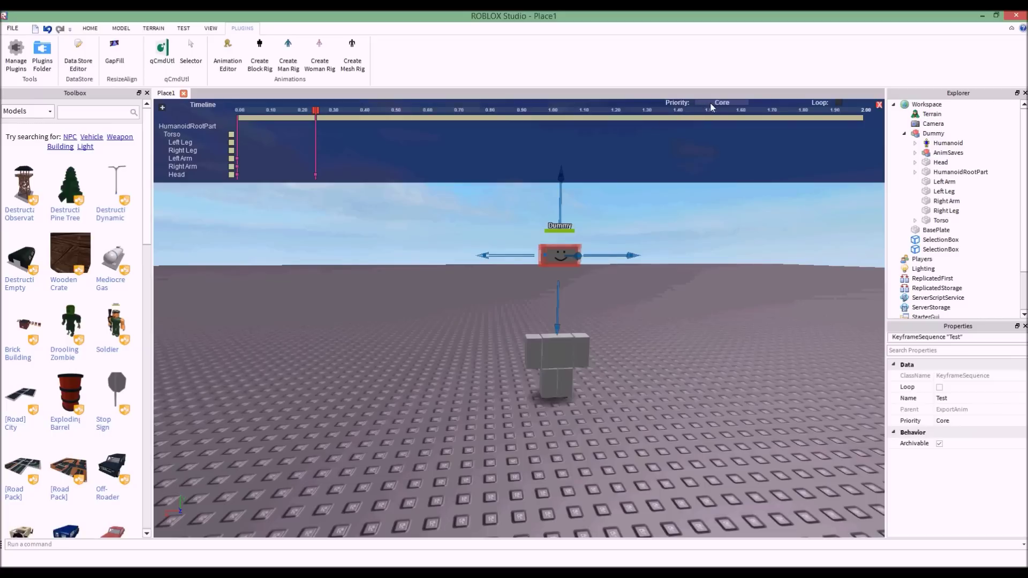
click(736, 105)
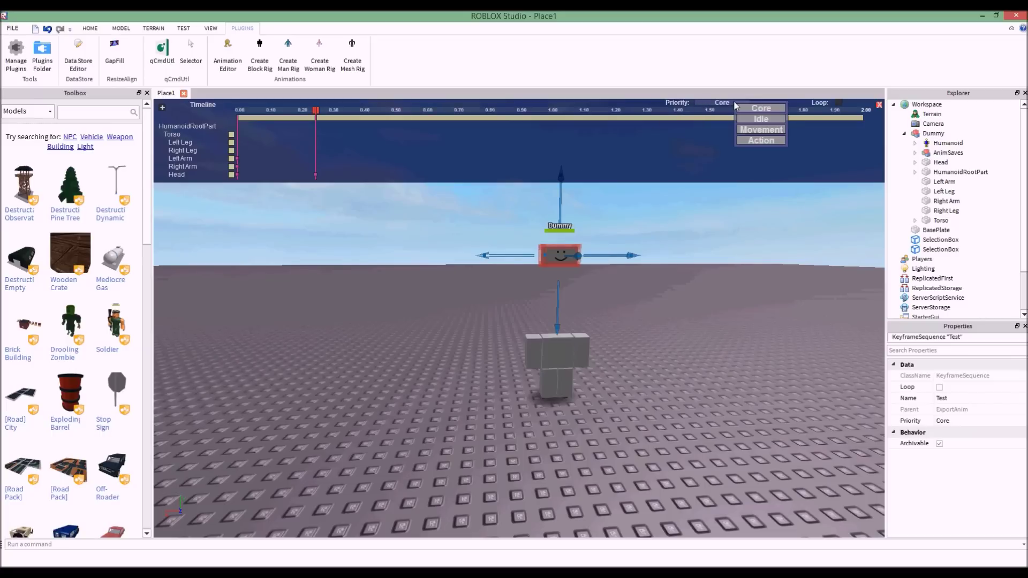